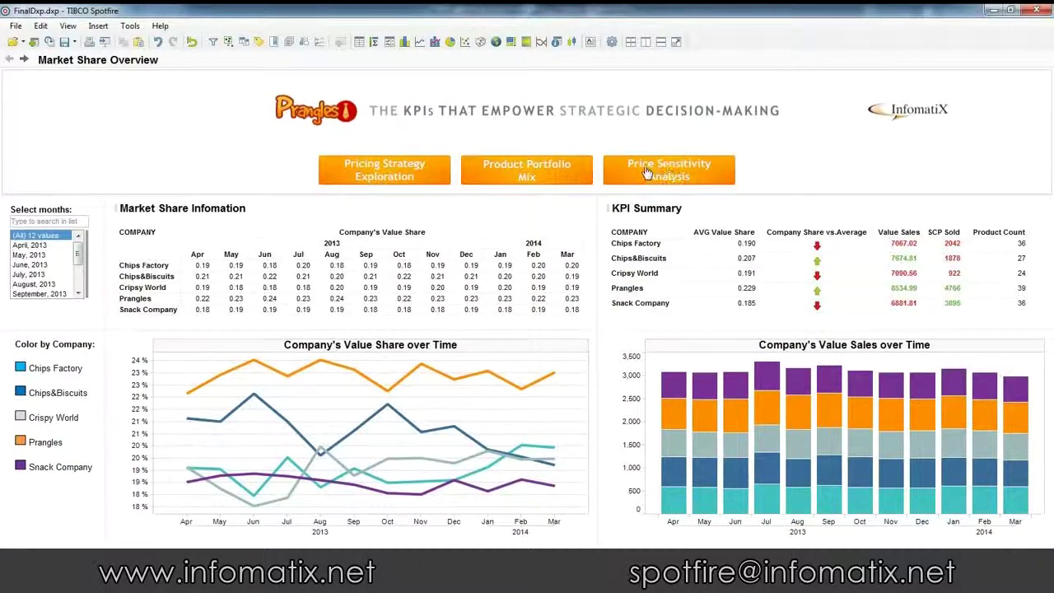
# Open the Pricing Strategy Exploration page from the Market Share Overview
pyautogui.click(377, 176)
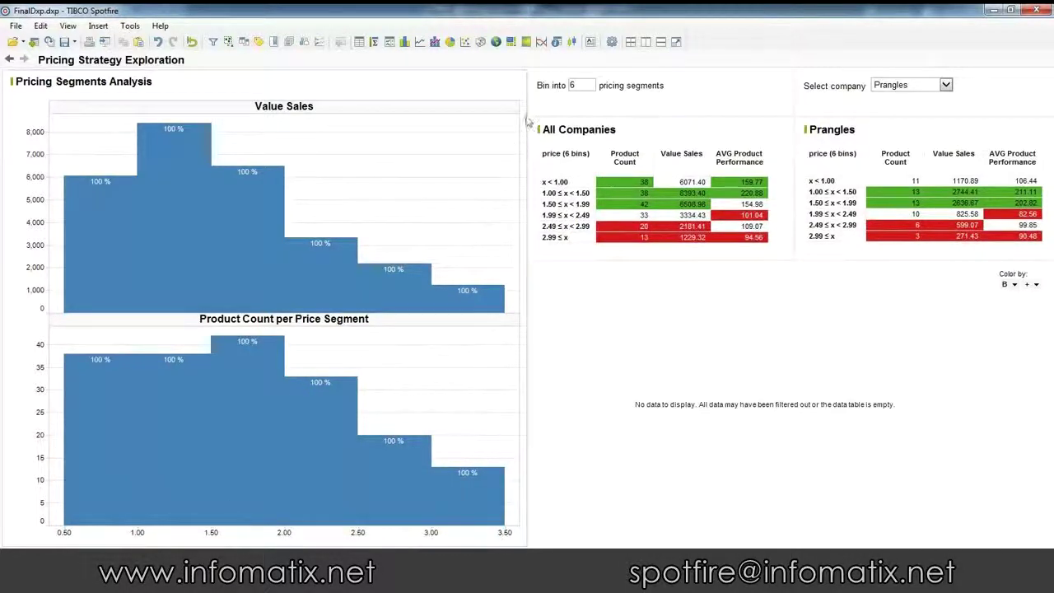
# Try binning the prices into 10 pricing segments and set the number of segments back to 6
pyautogui.doubleClick(579, 84)
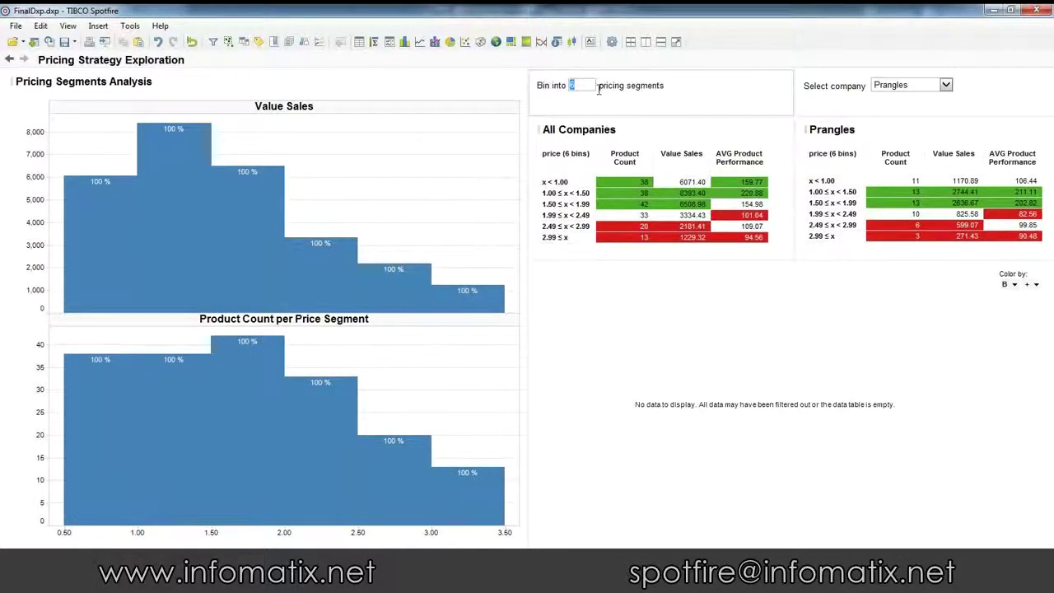
pyautogui.write('10')
pyautogui.press('Return')
pyautogui.doubleClick(580, 85)
pyautogui.write('6')
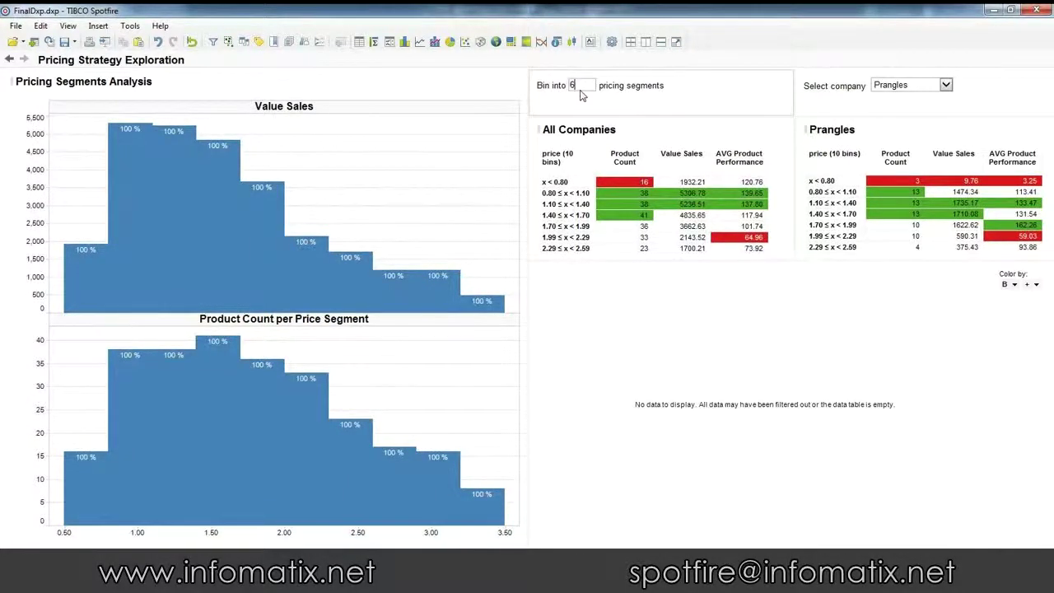
pyautogui.press('Return')
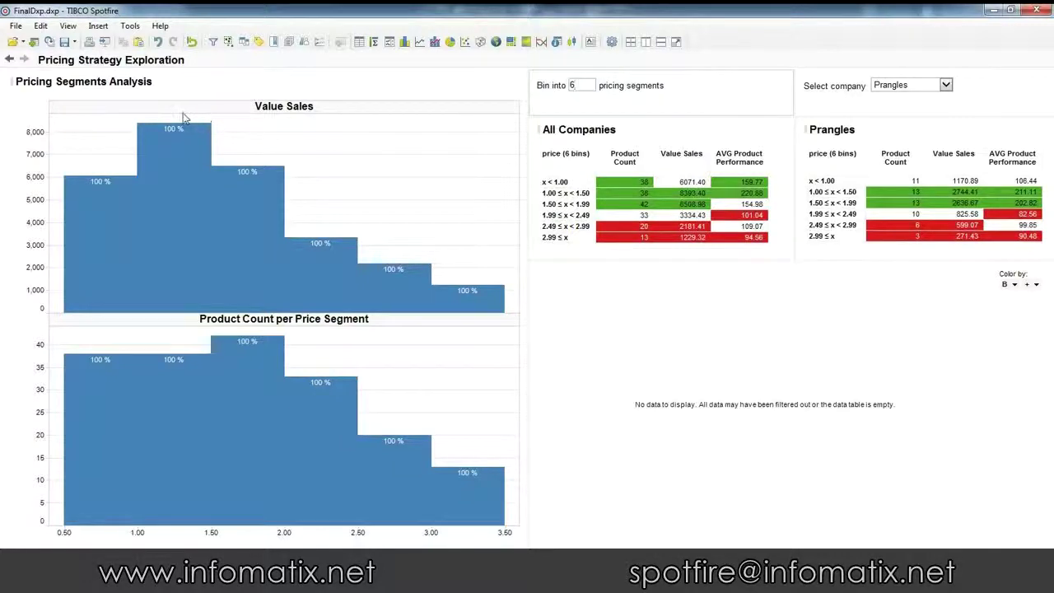
pyautogui.click(151, 163)
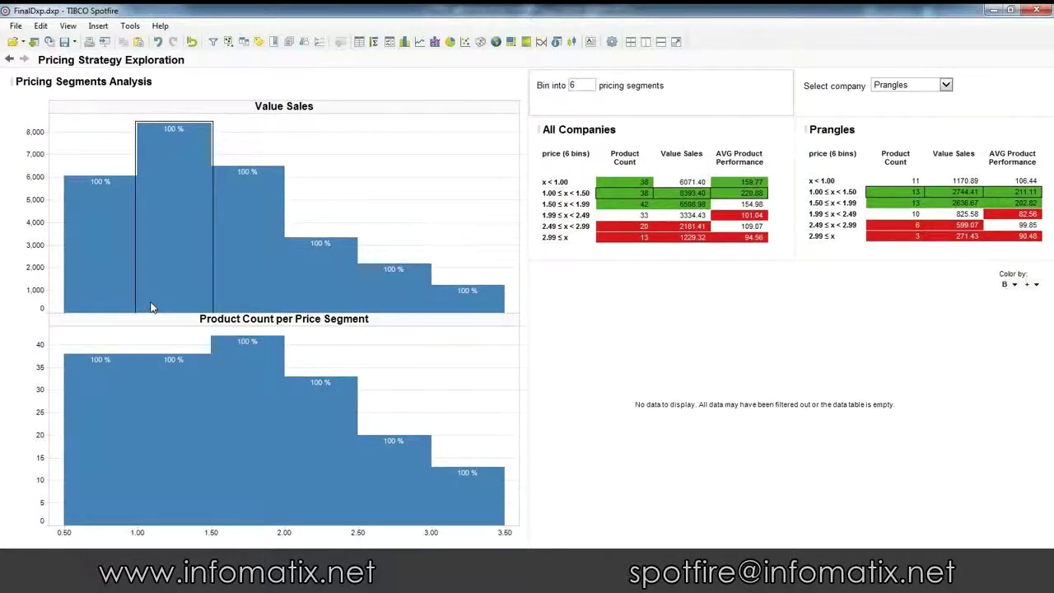
pyautogui.click(323, 172)
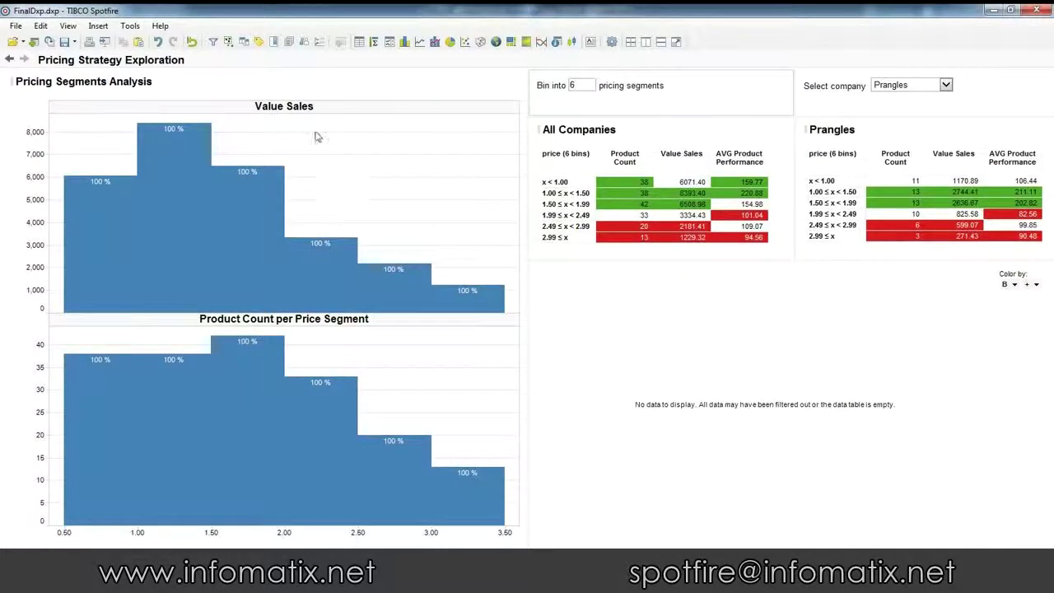
pyautogui.moveTo(361, 231); pyautogui.dragTo(438, 308)
# Color the bars of the Pricing Segments Analysis charts by Company Name
pyautogui.rightClick(377, 189)
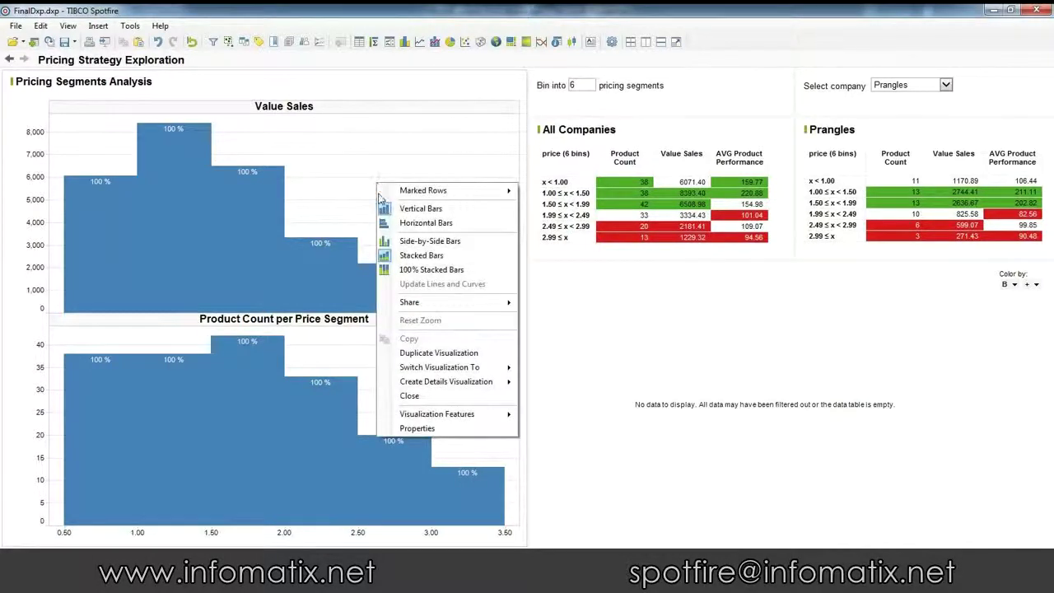
pyautogui.click(417, 429)
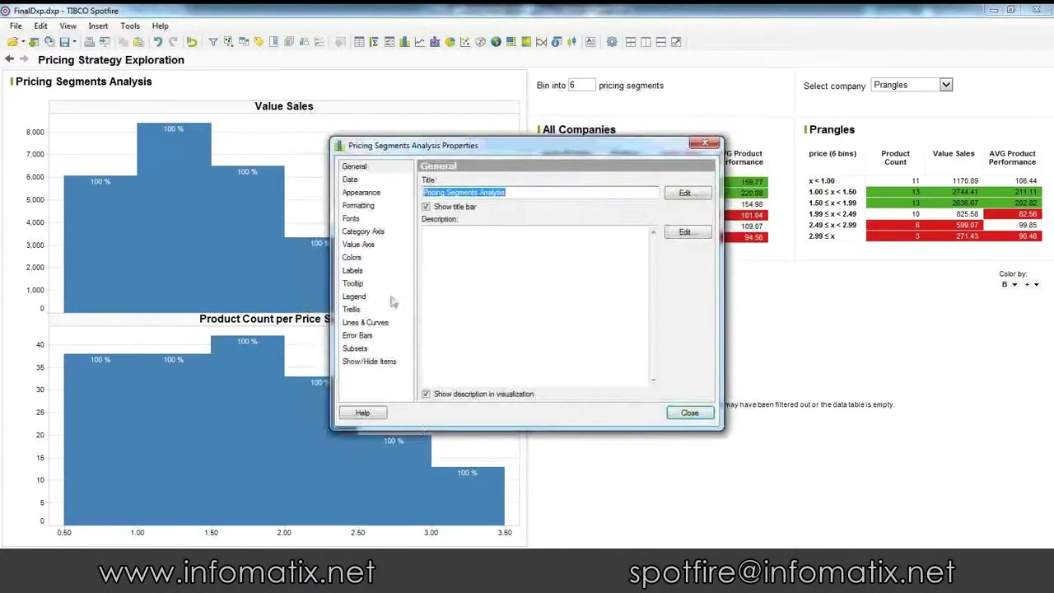
pyautogui.click(369, 259)
pyautogui.moveTo(458, 151); pyautogui.dragTo(513, 121)
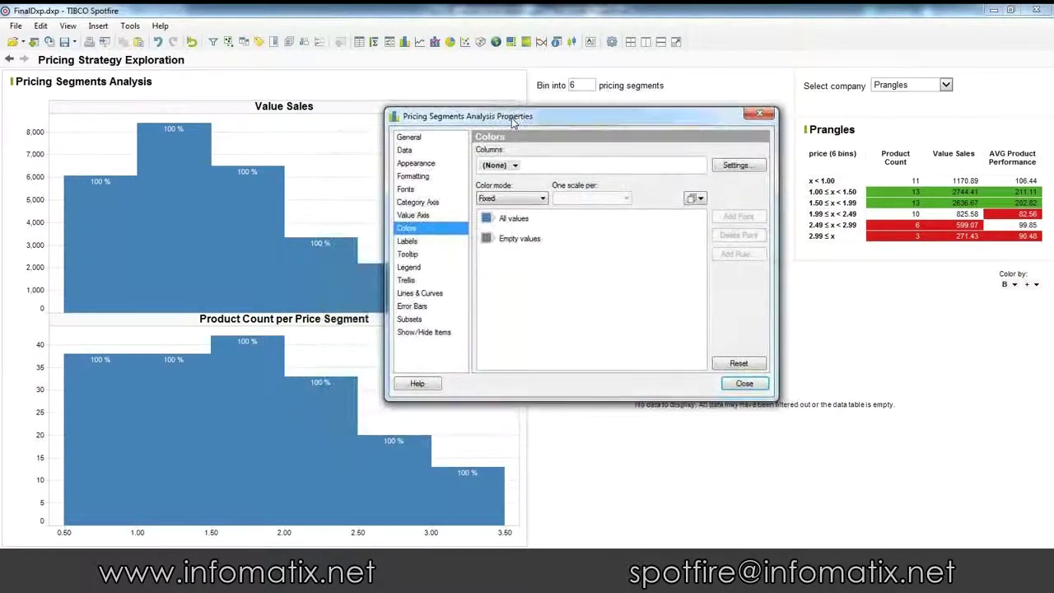
pyautogui.click(499, 164)
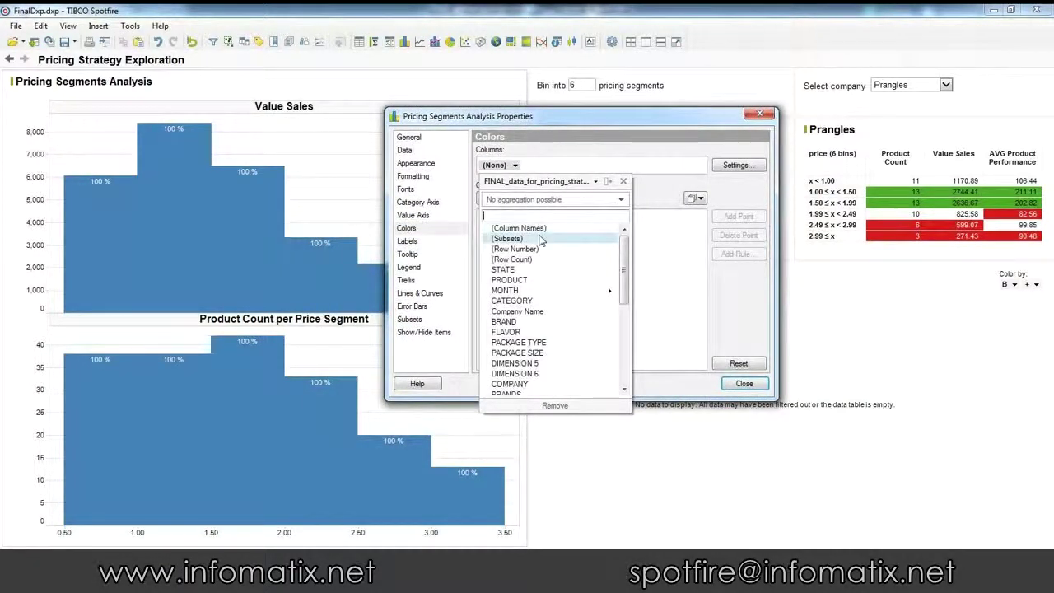
pyautogui.click(542, 316)
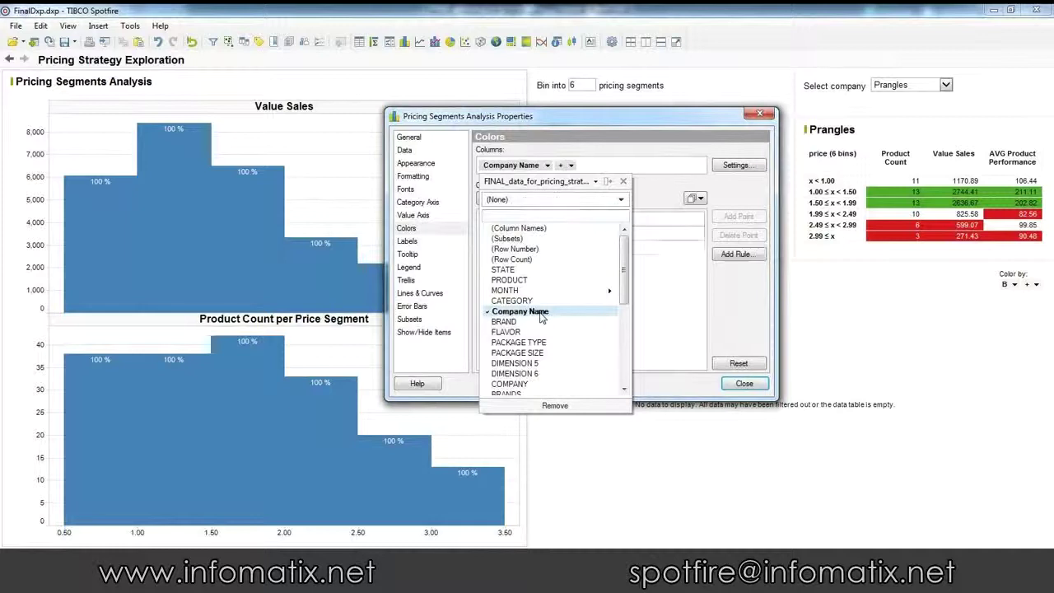
# Apply the document's Prangles color scheme to the company colors and close the chart's properties
pyautogui.click(657, 199)
pyautogui.click(696, 199)
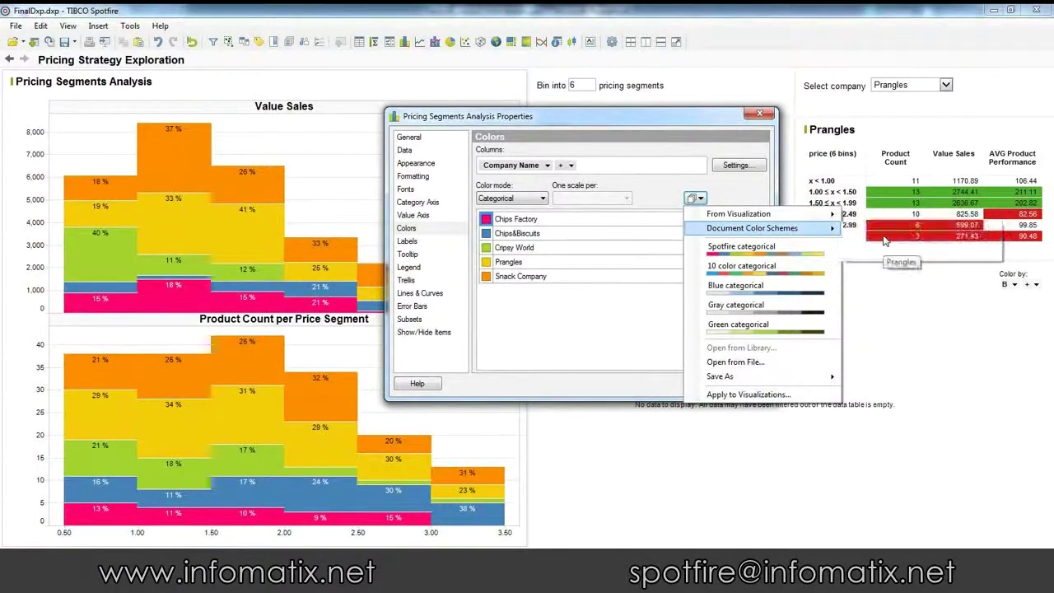
pyautogui.click(741, 247)
pyautogui.click(619, 283)
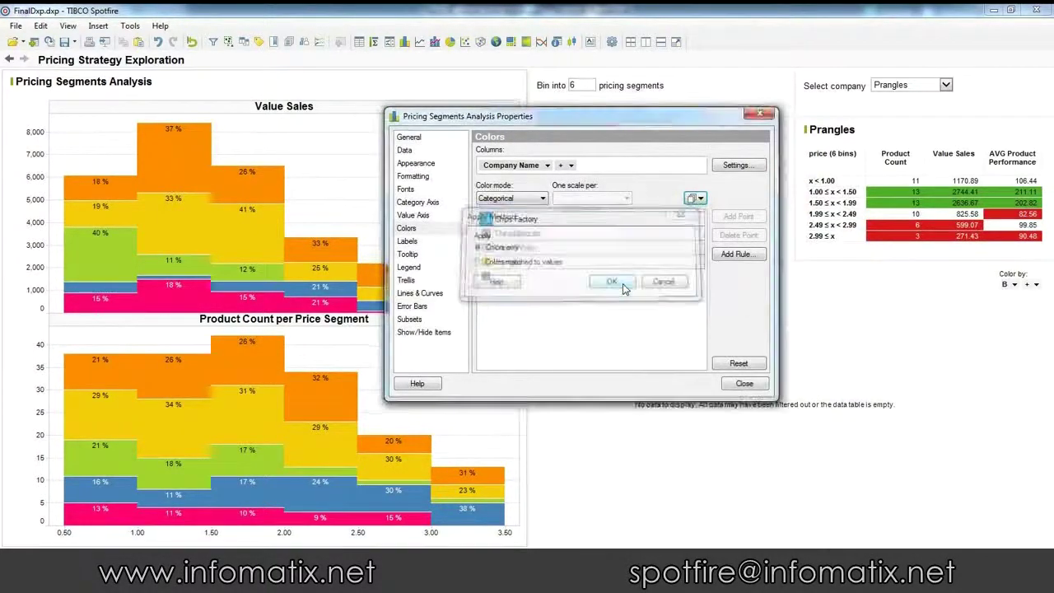
pyautogui.click(733, 383)
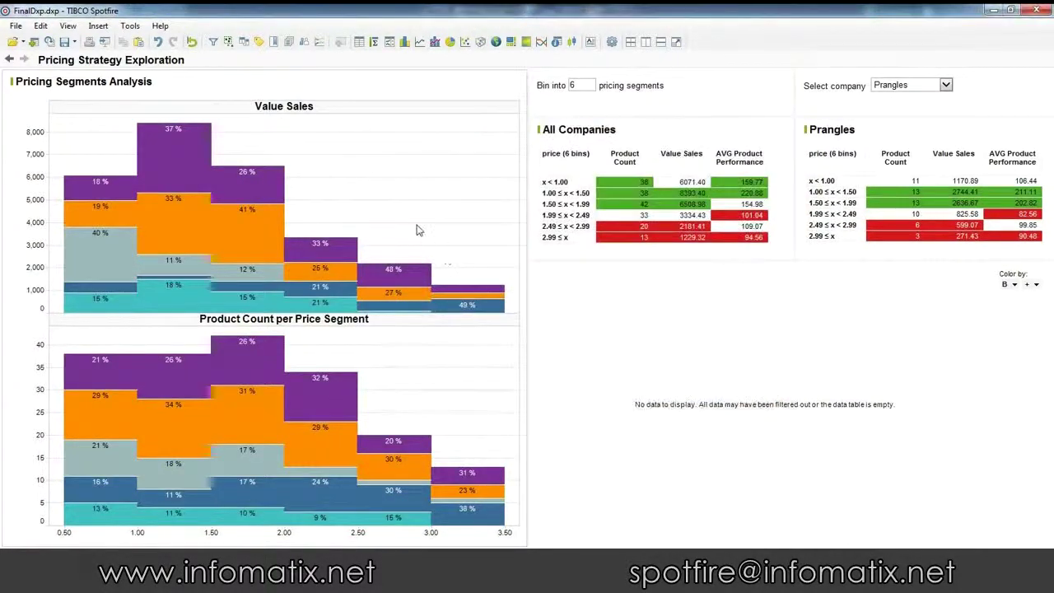
# Mark the orange Prangles block of the 1.50 to 1.99 price segment in the Value Sales chart
pyautogui.click(272, 194)
pyautogui.moveTo(107, 423)
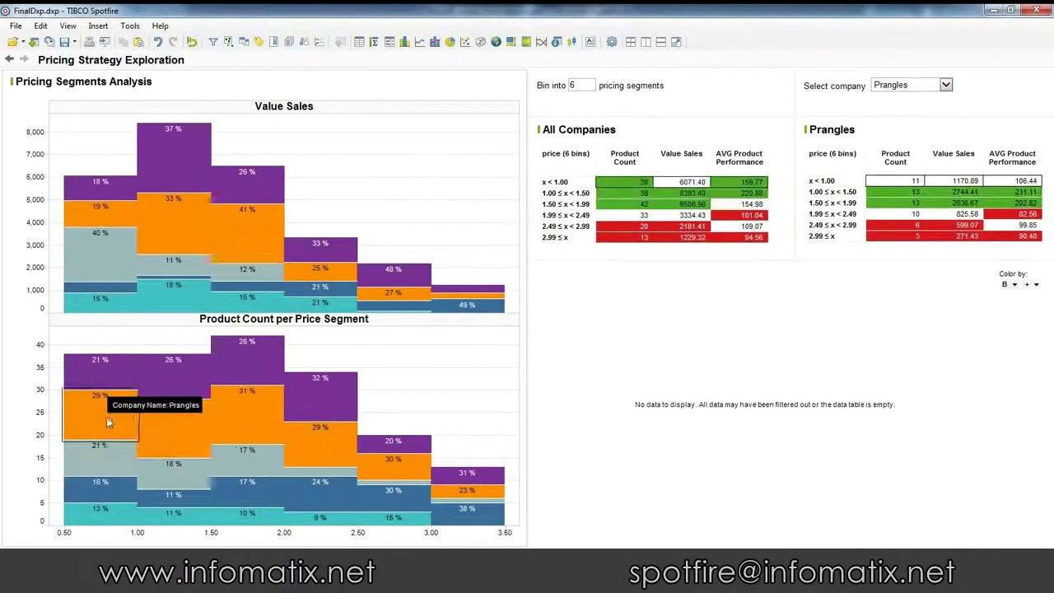
pyautogui.moveTo(440, 490)
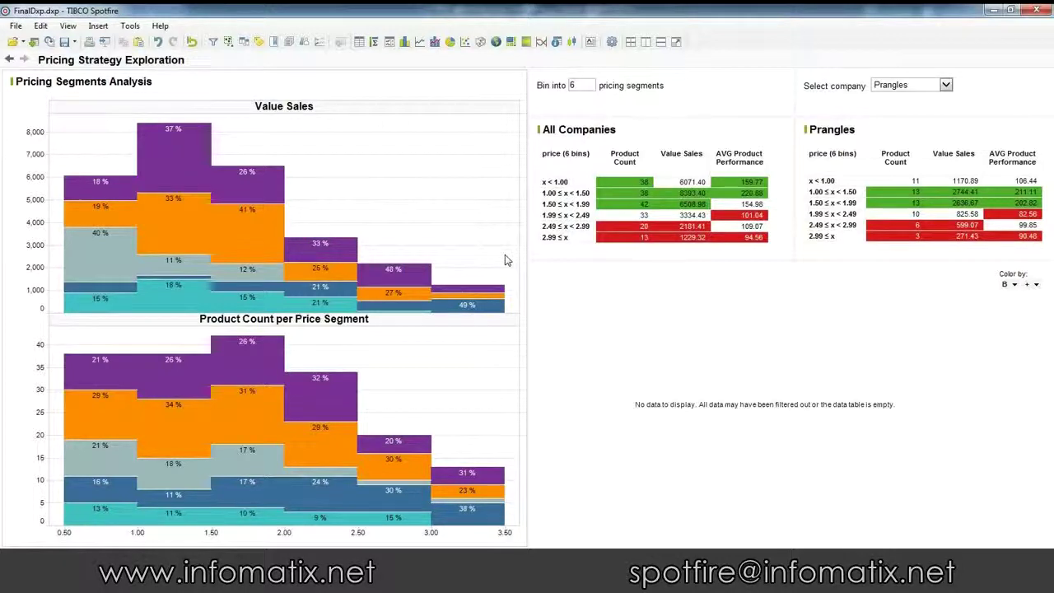
pyautogui.click(278, 233)
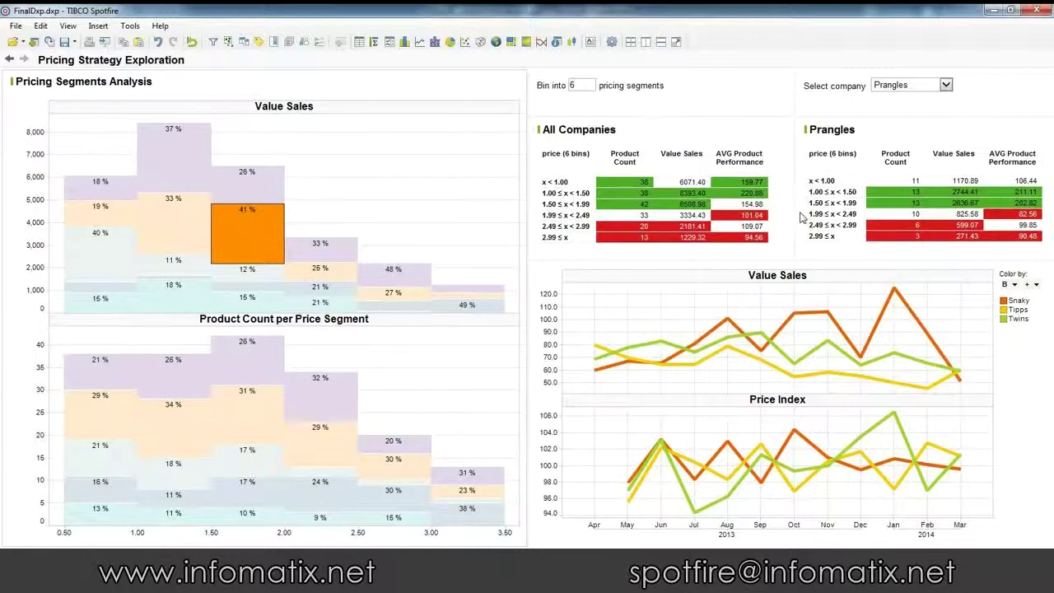
pyautogui.click(946, 85)
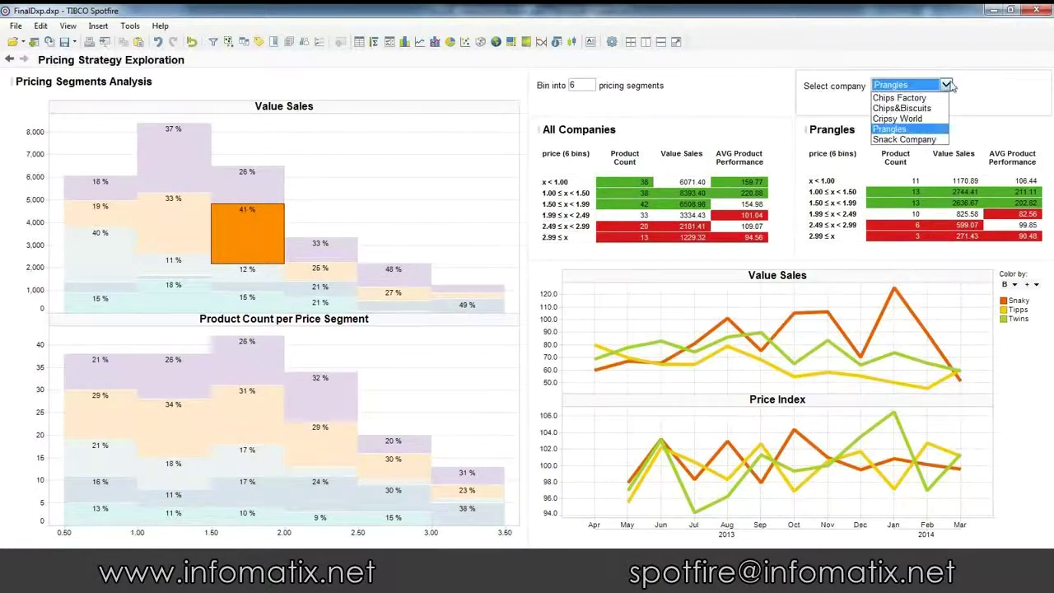
pyautogui.click(982, 99)
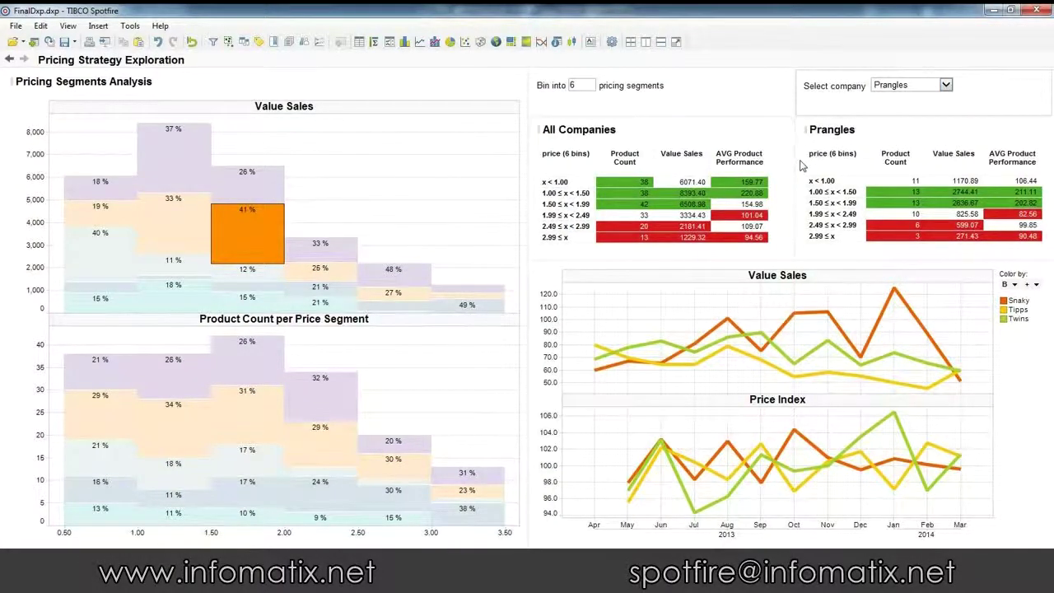
pyautogui.click(1041, 204)
# Return to the Market Share Overview and open the Product Portfolio Mix page
pyautogui.click(10, 60)
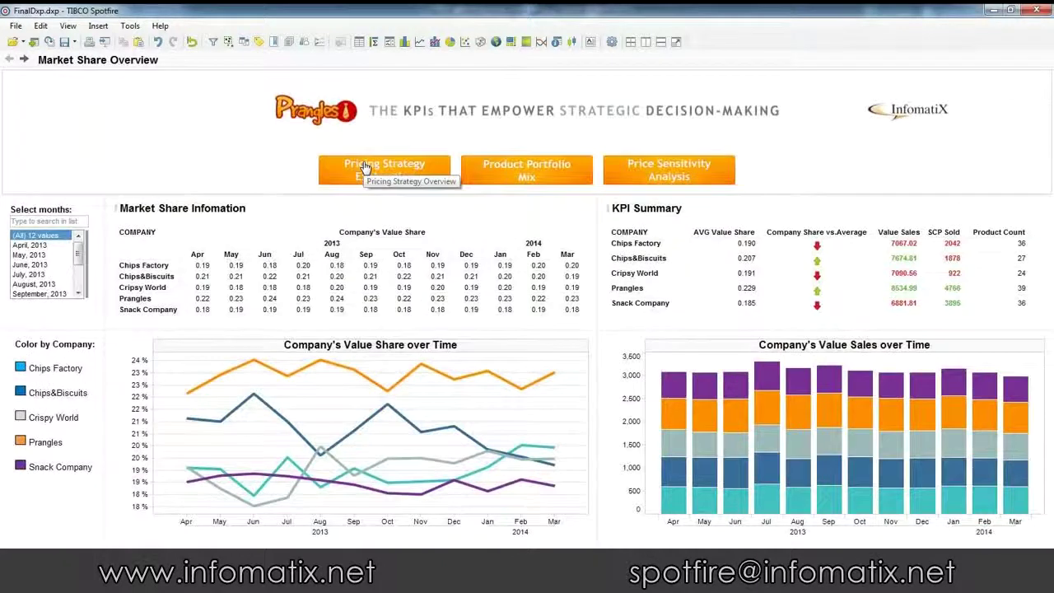
pyautogui.click(510, 170)
pyautogui.moveTo(511, 172)
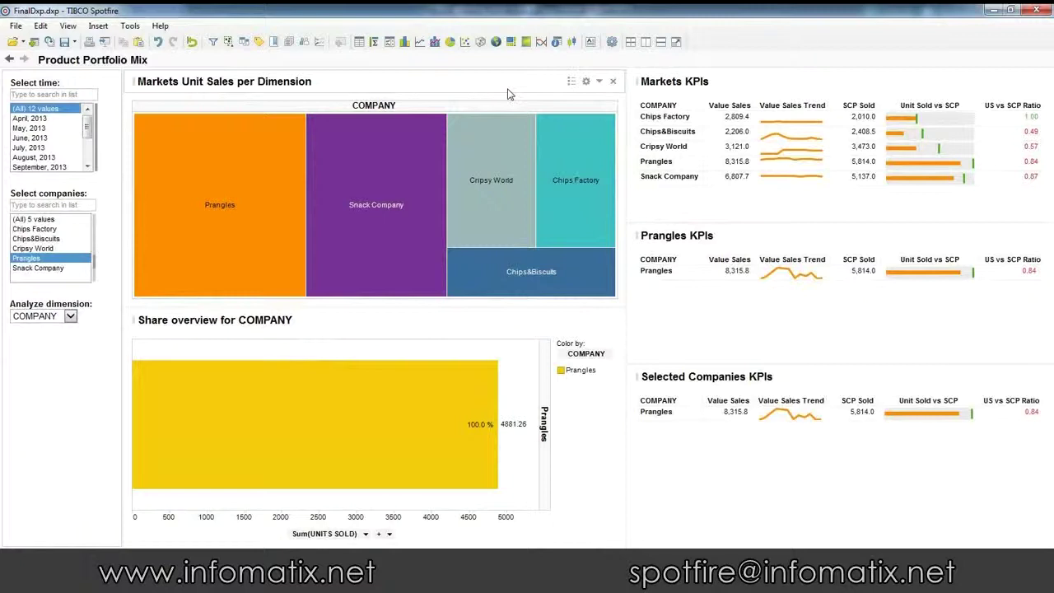
# Add Chips&Biscuits to the selected companies alongside Prangles
pyautogui.click(71, 316)
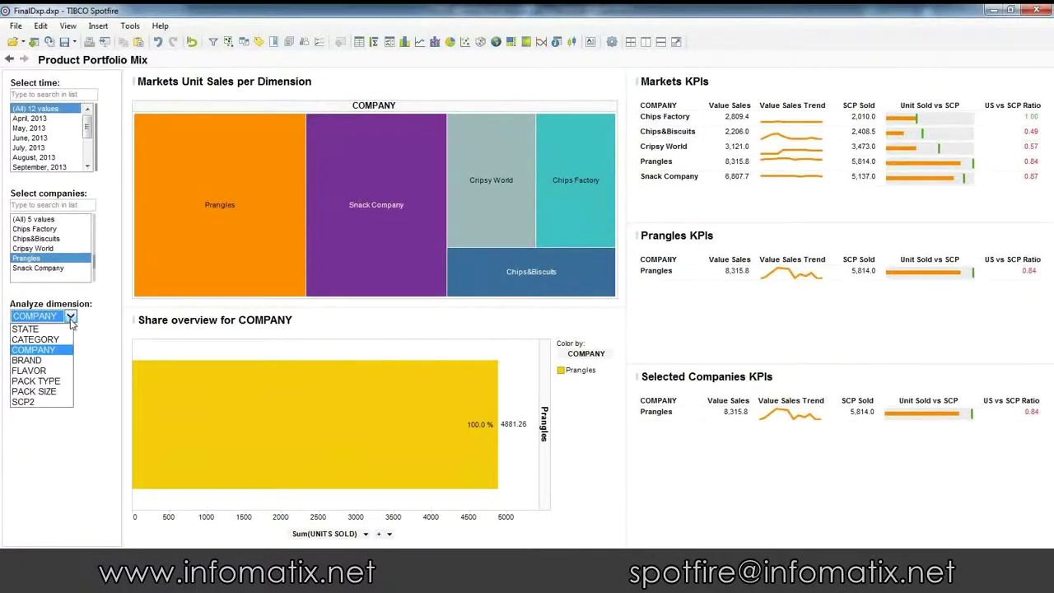
pyautogui.click(93, 324)
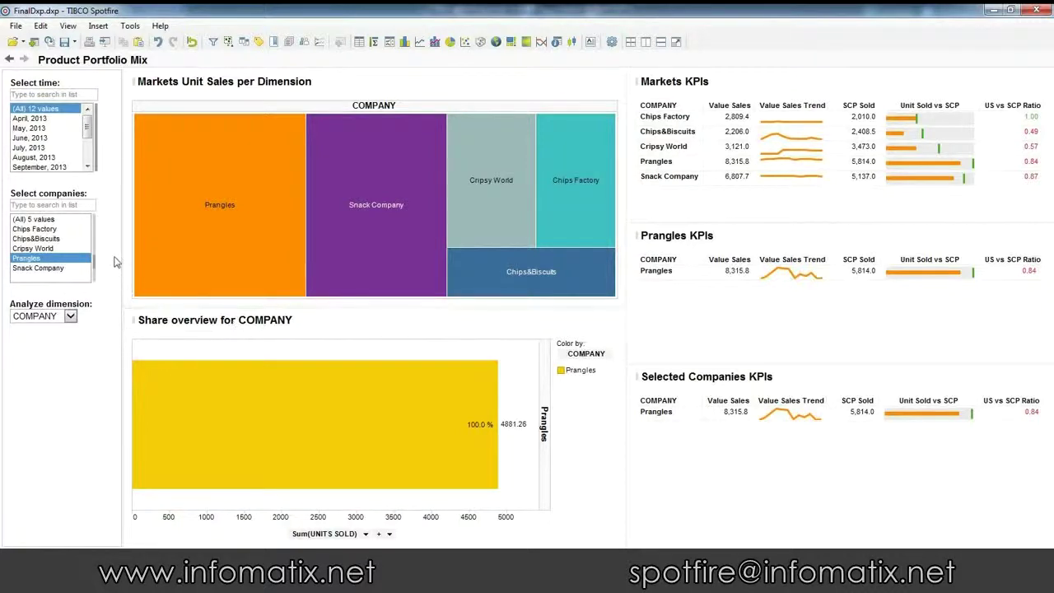
pyautogui.keyDown('ctrl'); pyautogui.click(59, 238); pyautogui.keyUp('ctrl')
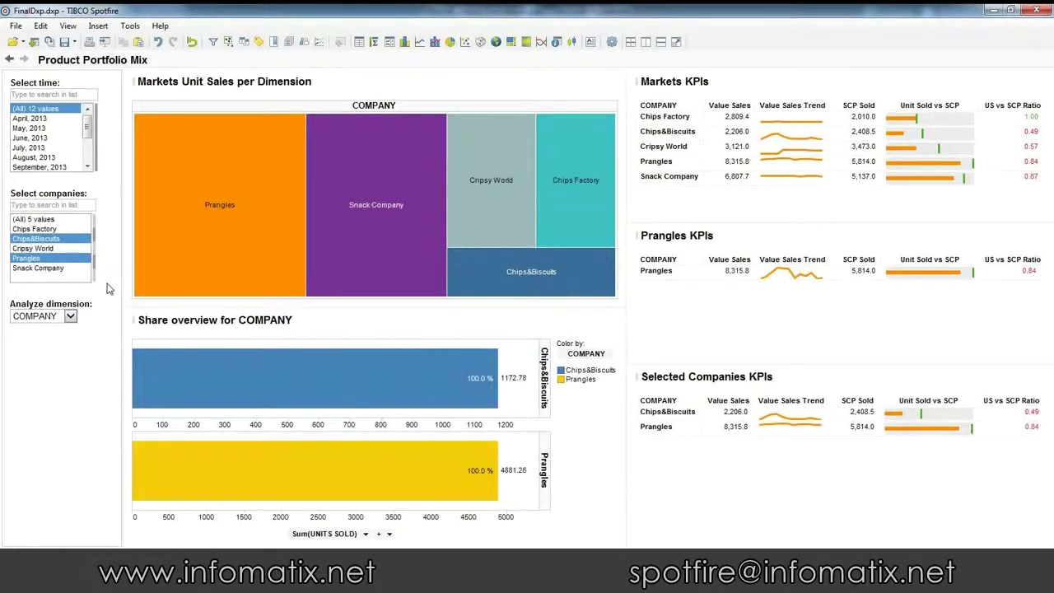
# Set the analyzed dimension to CATEGORY to compare the selected companies' product categories
pyautogui.click(69, 318)
pyautogui.click(58, 333)
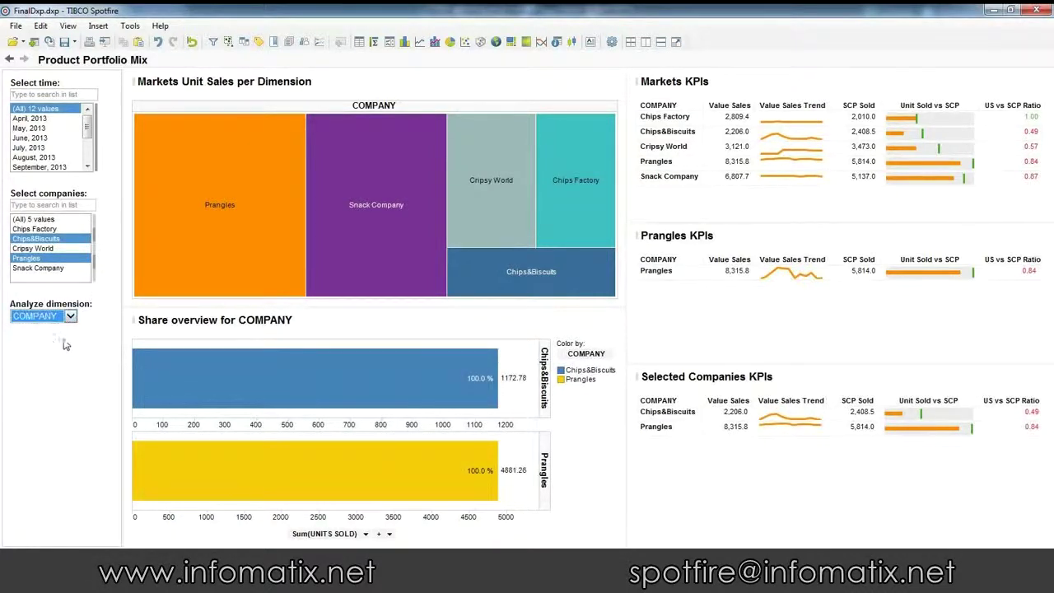
pyautogui.press('Down')
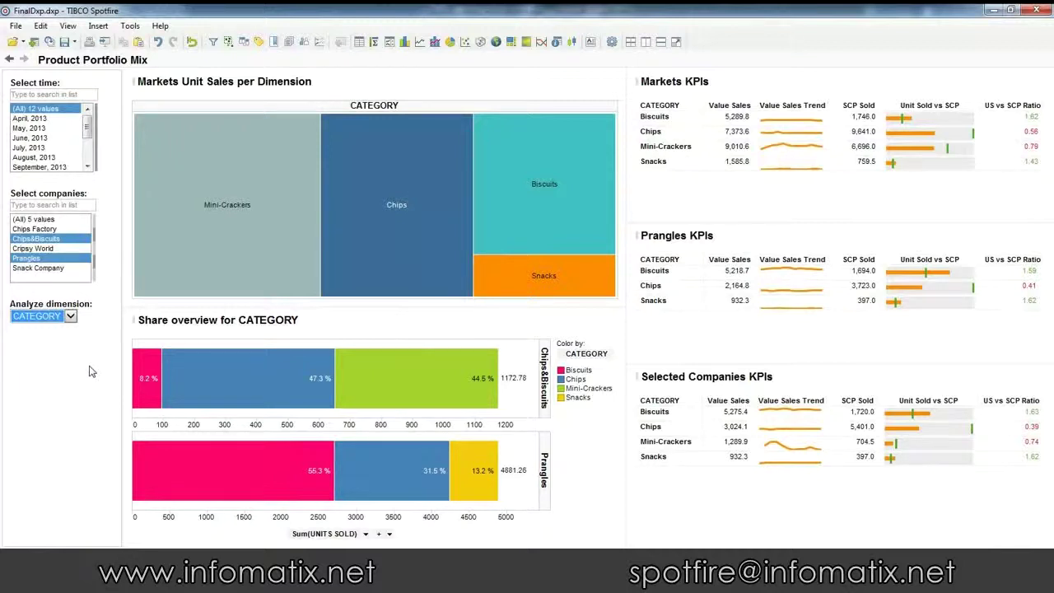
# Switch the analyzed dimension to BRAND and examine the brand shares of the selected companies
pyautogui.click(67, 318)
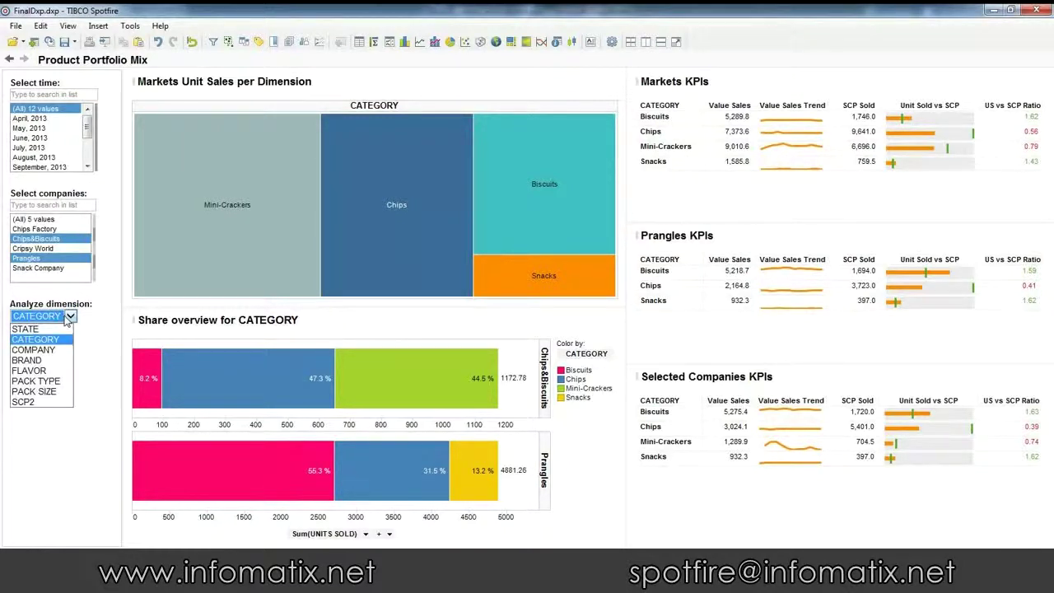
pyautogui.click(55, 361)
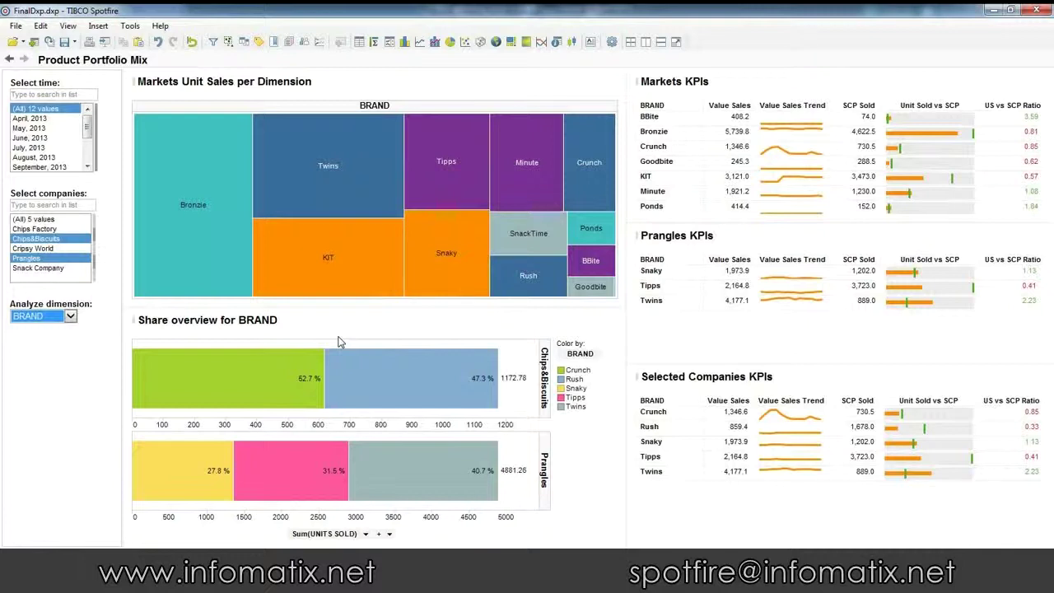
pyautogui.moveTo(524, 486)
# Set the analyzed dimension to PACK SIZE
pyautogui.click(69, 318)
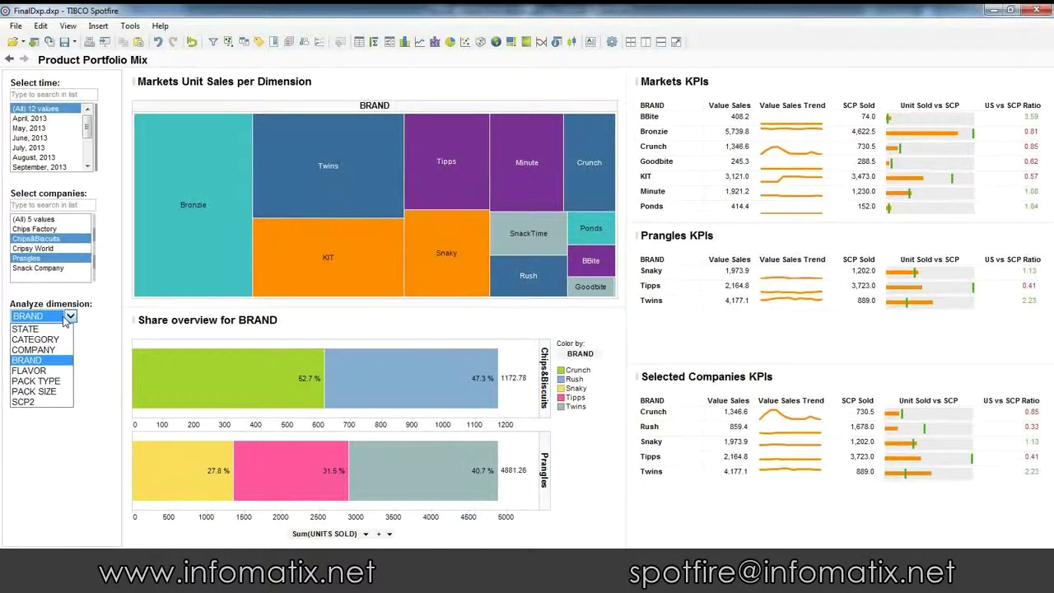
pyautogui.click(74, 377)
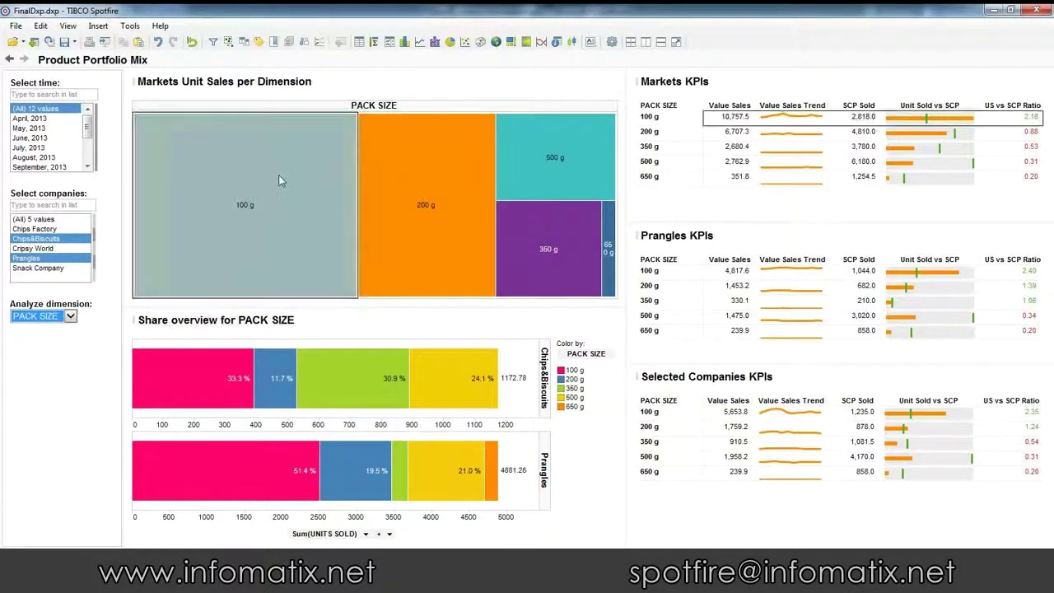
# Start a new calculated column and name it Standard Chips Package
pyautogui.click(97, 27)
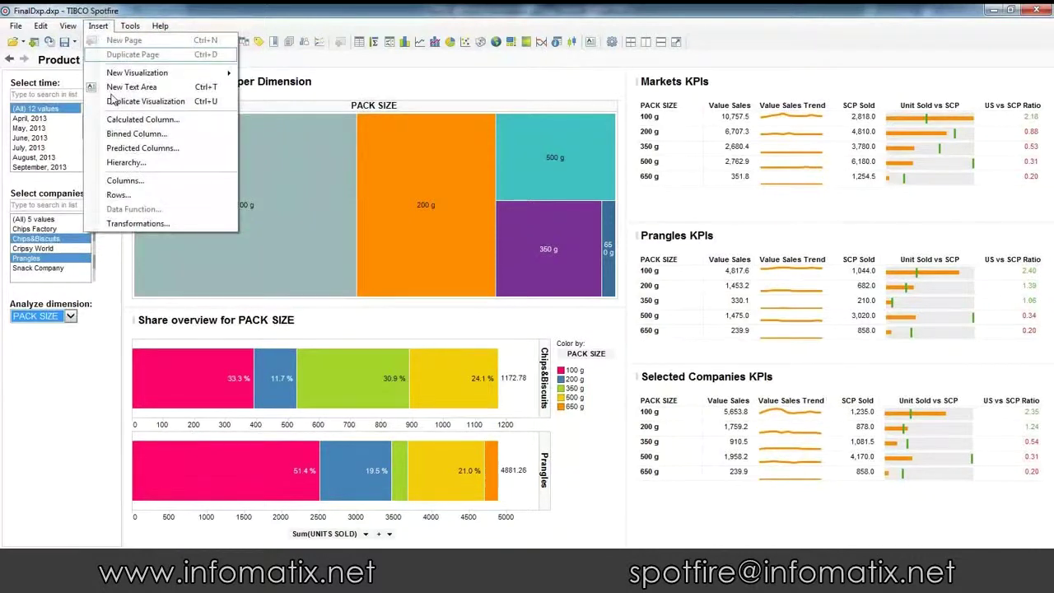
pyautogui.click(140, 119)
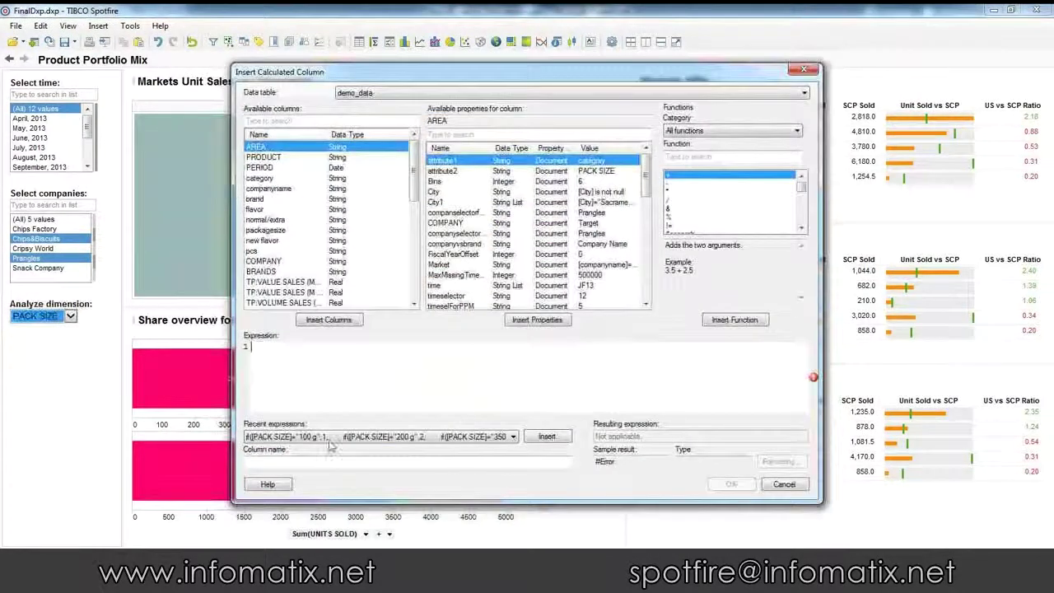
pyautogui.click(345, 464)
pyautogui.write('Standard Chipcs Pl')
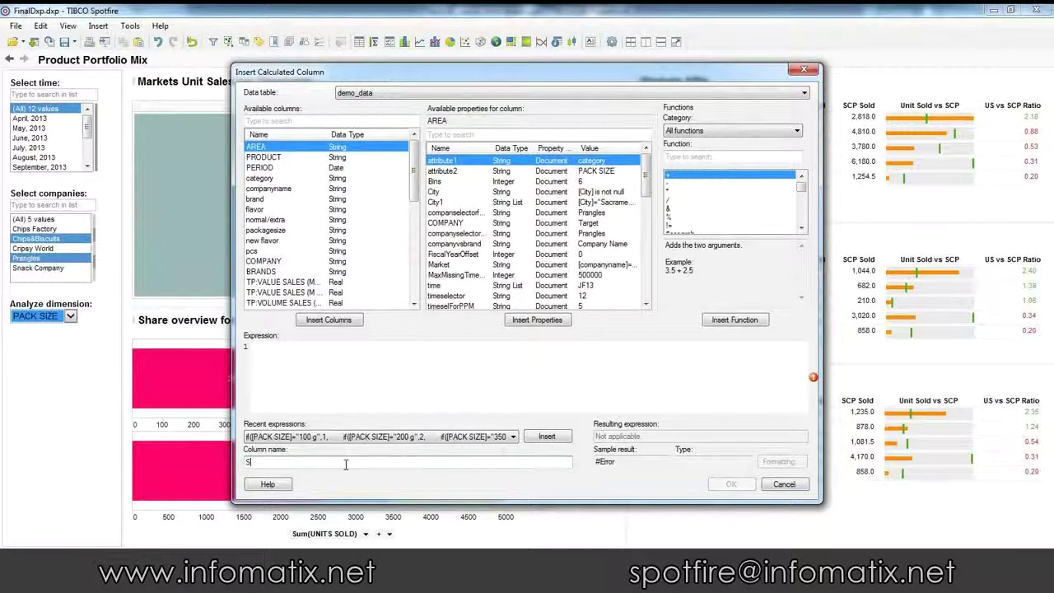
pyautogui.press('BackSpace')
pyautogui.press('BackSpace')
pyautogui.press('BackSpace')
pyautogui.press('BackSpace')
pyautogui.press('BackSpace')
pyautogui.write('s Package')
# Enter an if expression converting PACK SIZE 100 g, 200 g, 350 g, 500 g and 650 g to 1, 2, 3.5, 5 and 6.5, else 0
pyautogui.click(389, 375)
pyautogui.write('if([PACK SIZE]="100 g",1, \tif([PACK SIZE]="200 g",2, \tif([PACK SIZE]="350 g",3.5, \tif([PACK SIZE]="500 g",5, \tif([PACK SIZE]="650 g",6.5,0)))))')
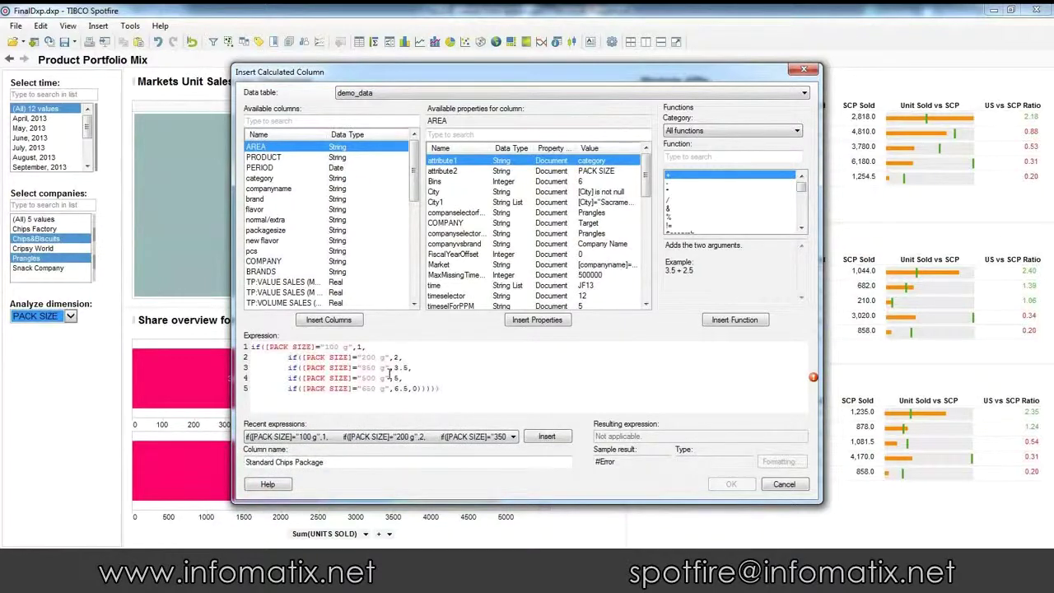
# Set the calculated column's data table to FINAL_data_for_ppmx tab2 and create the Standard Chips Package column
pyautogui.click(479, 92)
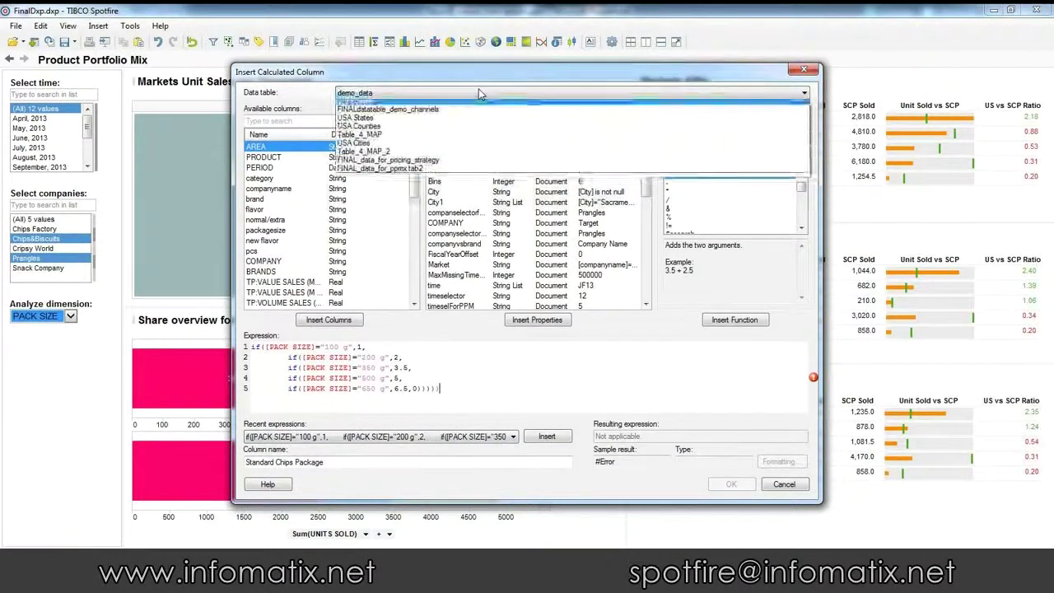
pyautogui.click(474, 173)
pyautogui.click(442, 377)
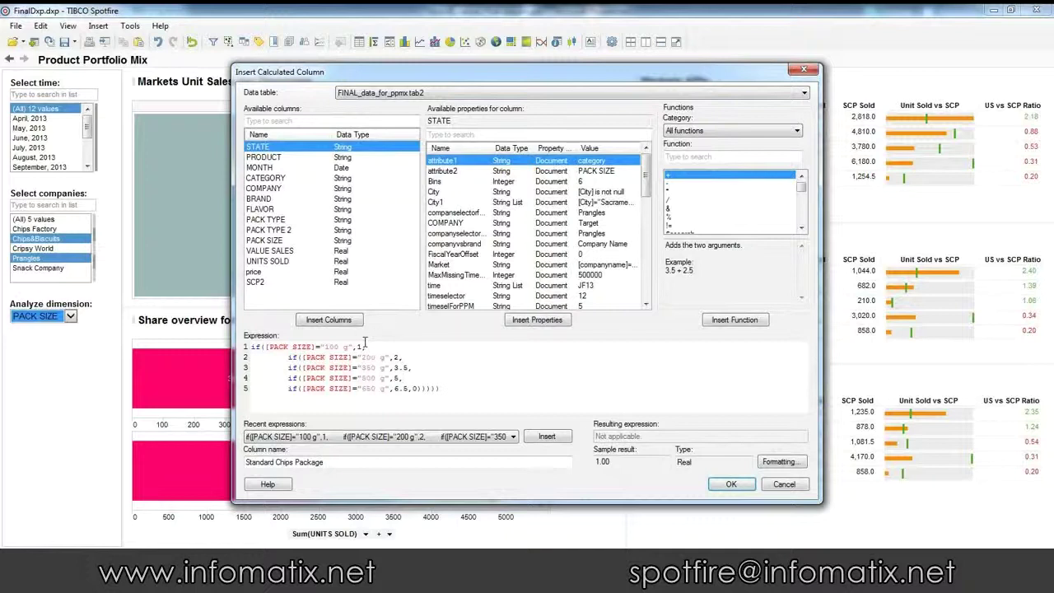
pyautogui.click(370, 347)
pyautogui.write(',')
pyautogui.moveTo(361, 378); pyautogui.dragTo(378, 378)
pyautogui.write('350')
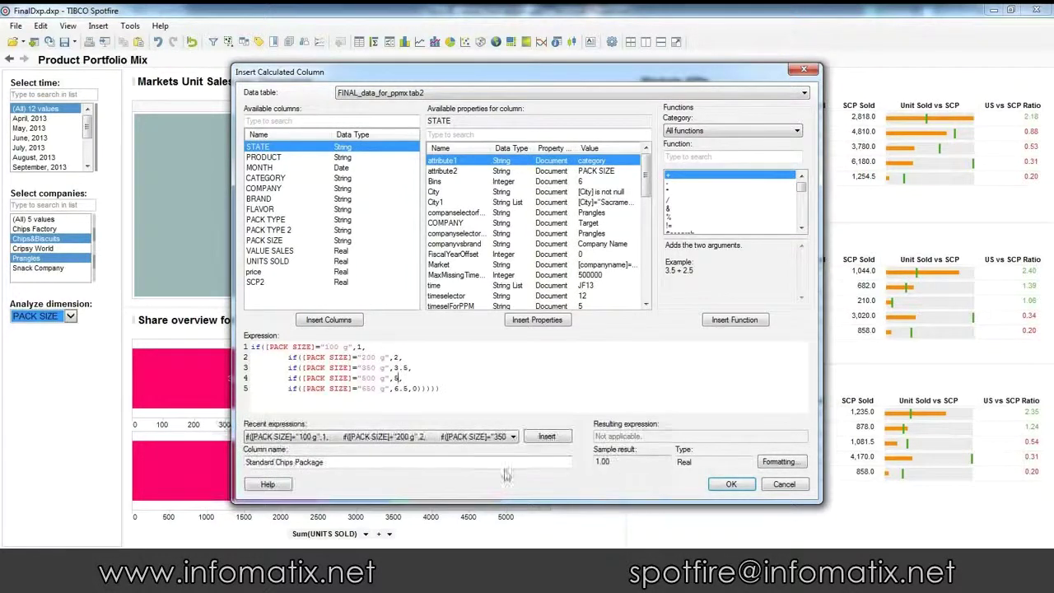
pyautogui.click(730, 485)
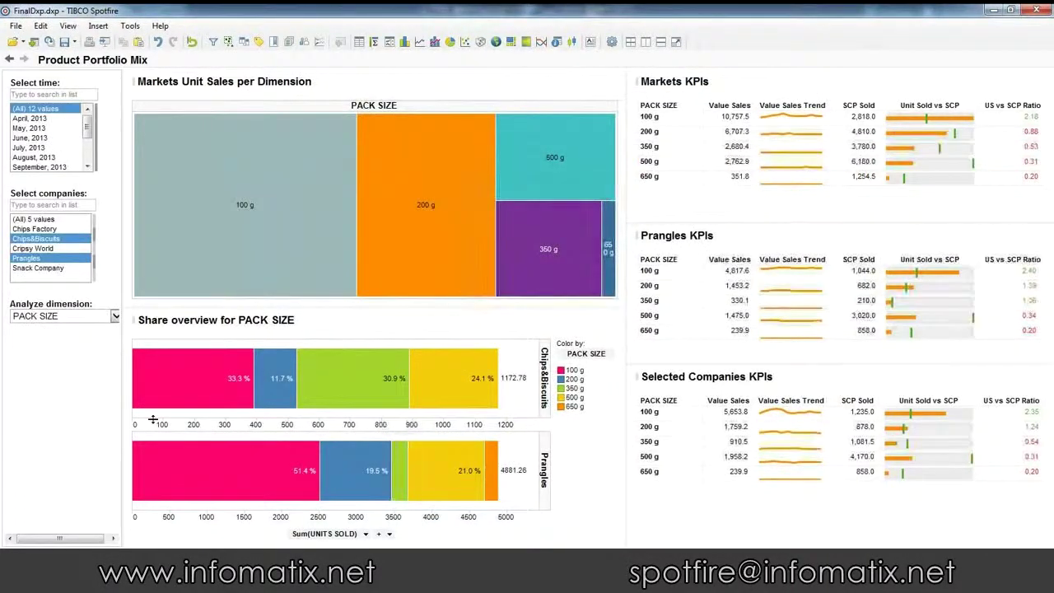
# Duplicate the PACK SIZE share overview bar chart, even out the panel heights, and plot Sum(Standard Chips Package) in the upper copy
pyautogui.rightClick(520, 413)
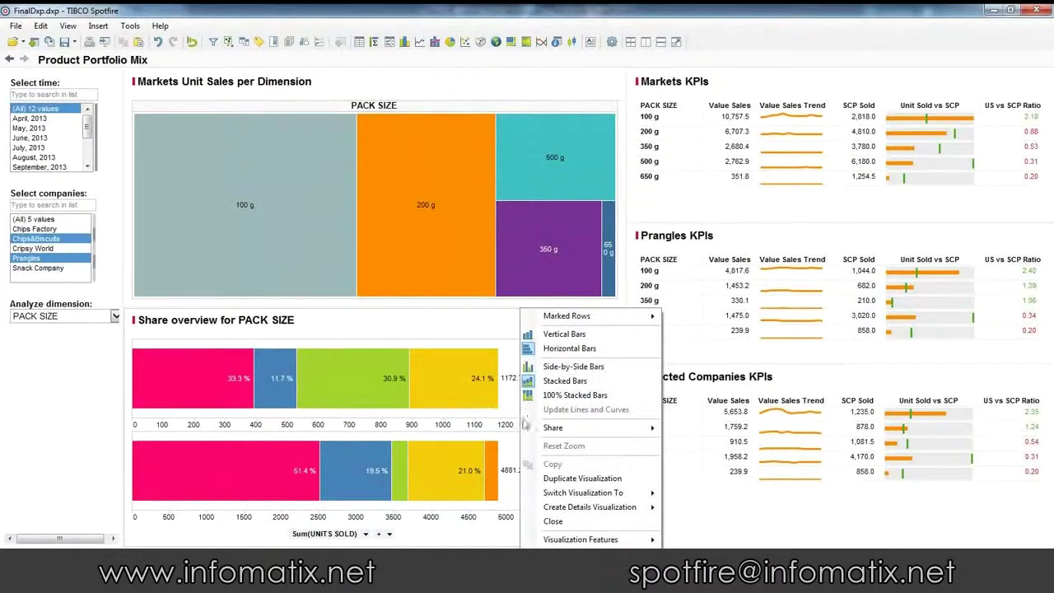
pyautogui.click(583, 478)
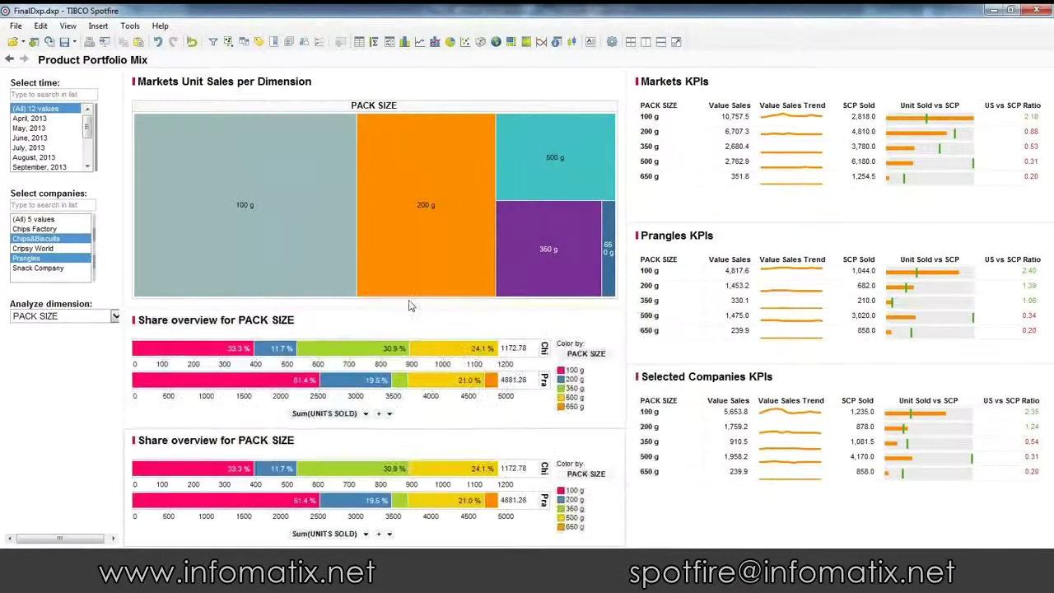
pyautogui.moveTo(407, 307); pyautogui.dragTo(421, 231)
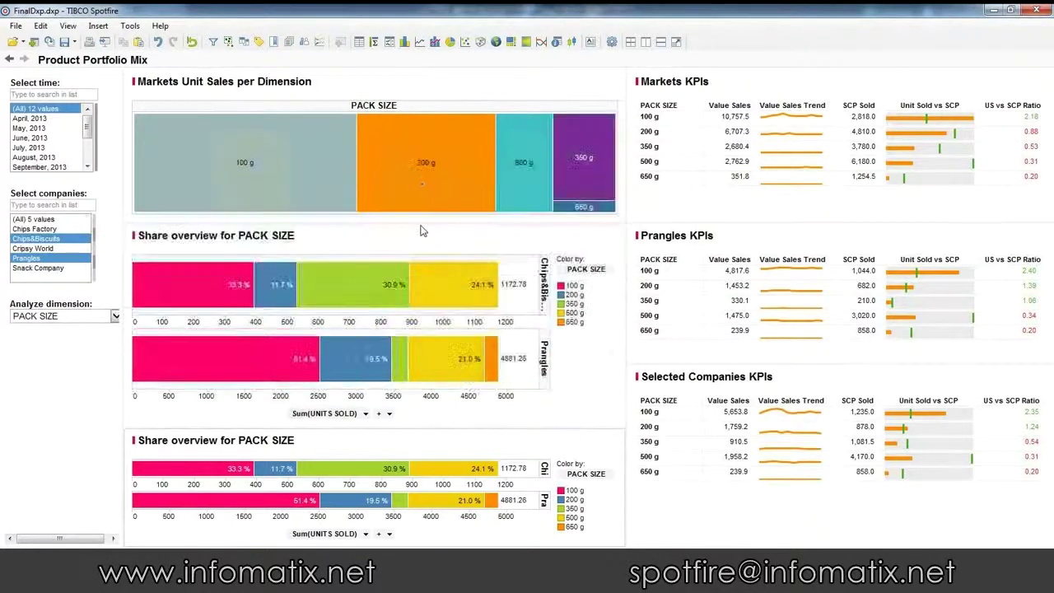
pyautogui.moveTo(365, 428); pyautogui.dragTo(367, 379)
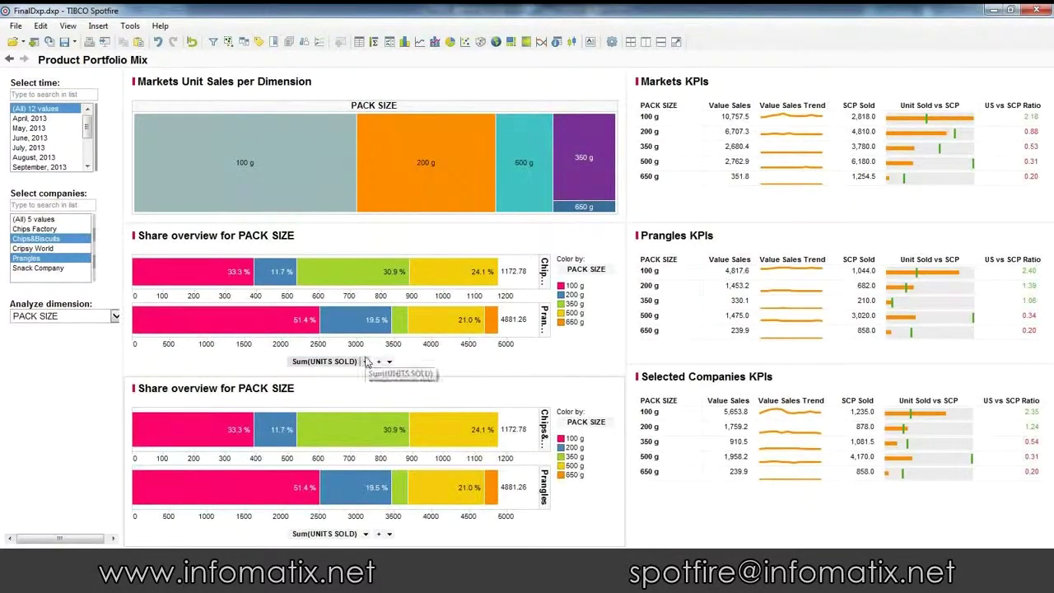
pyautogui.click(366, 362)
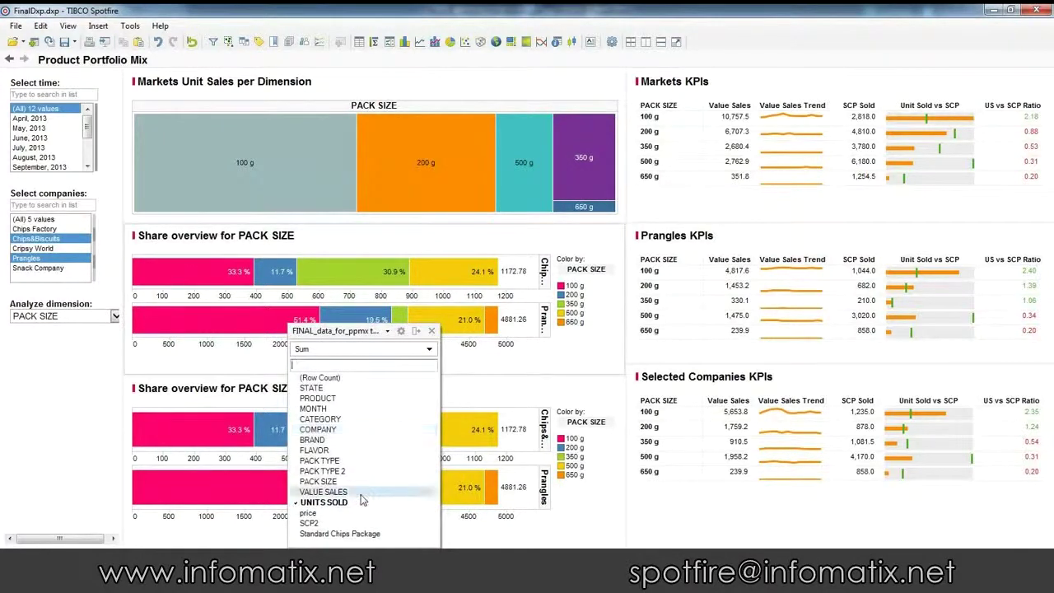
pyautogui.click(355, 534)
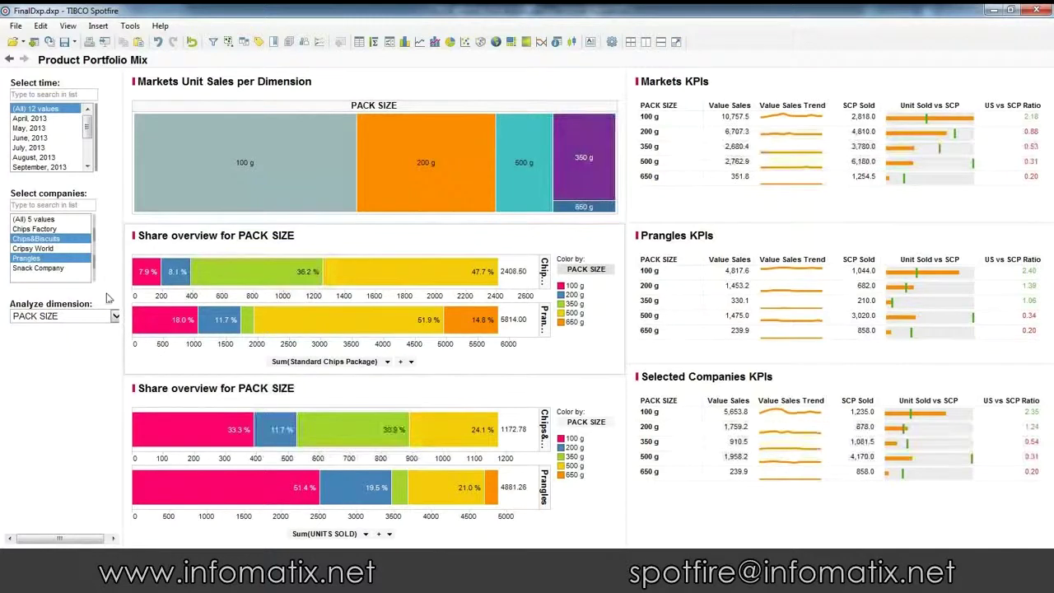
# Compare the two share overviews by CATEGORY and by BRAND, leaving the analyzed dimension set to BRAND
pyautogui.click(107, 320)
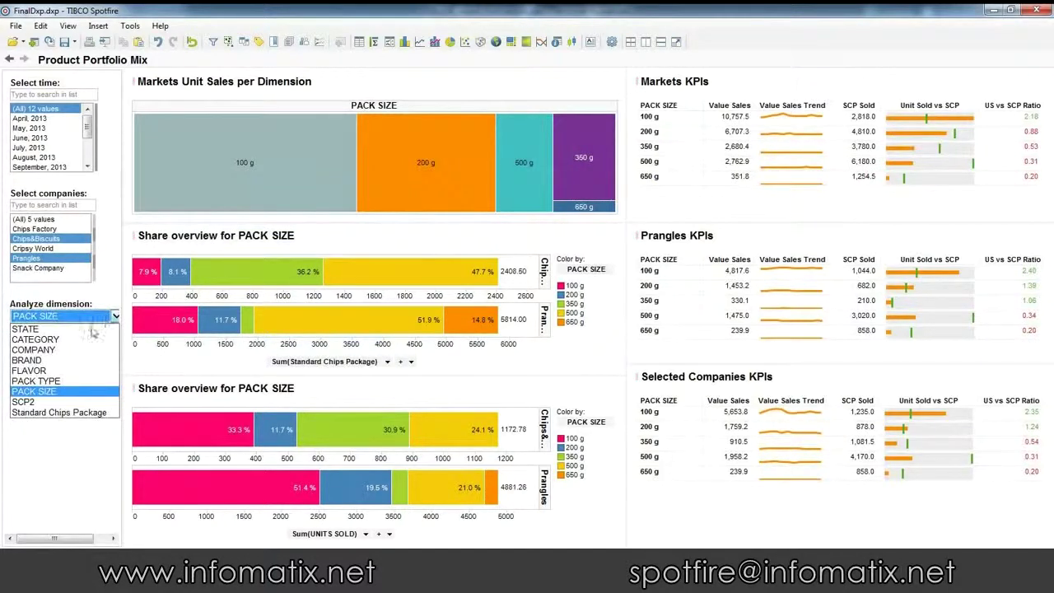
pyautogui.click(84, 340)
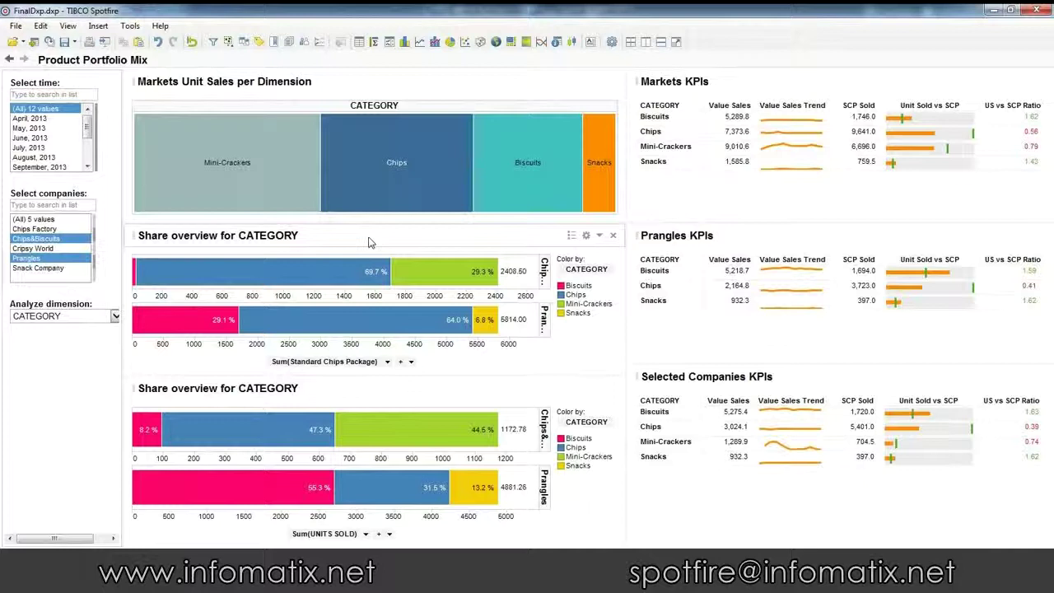
pyautogui.click(92, 316)
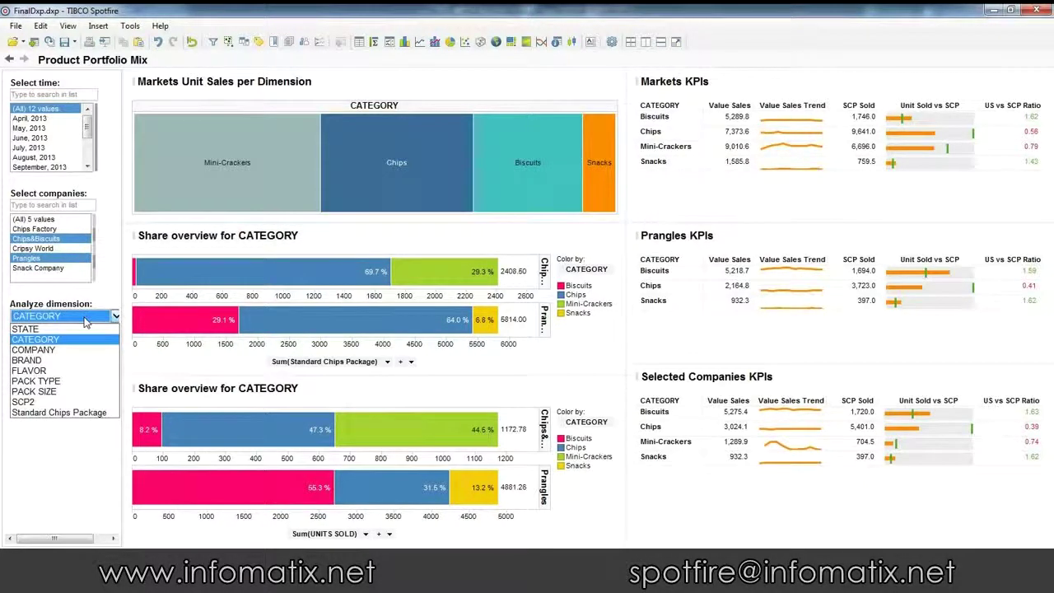
pyautogui.click(58, 360)
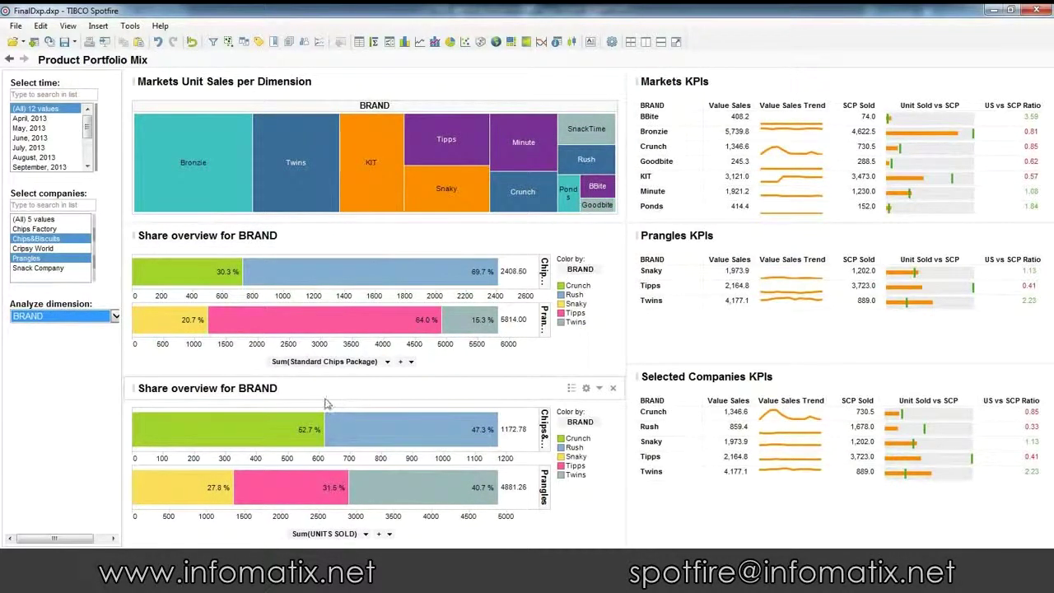
pyautogui.click(336, 416)
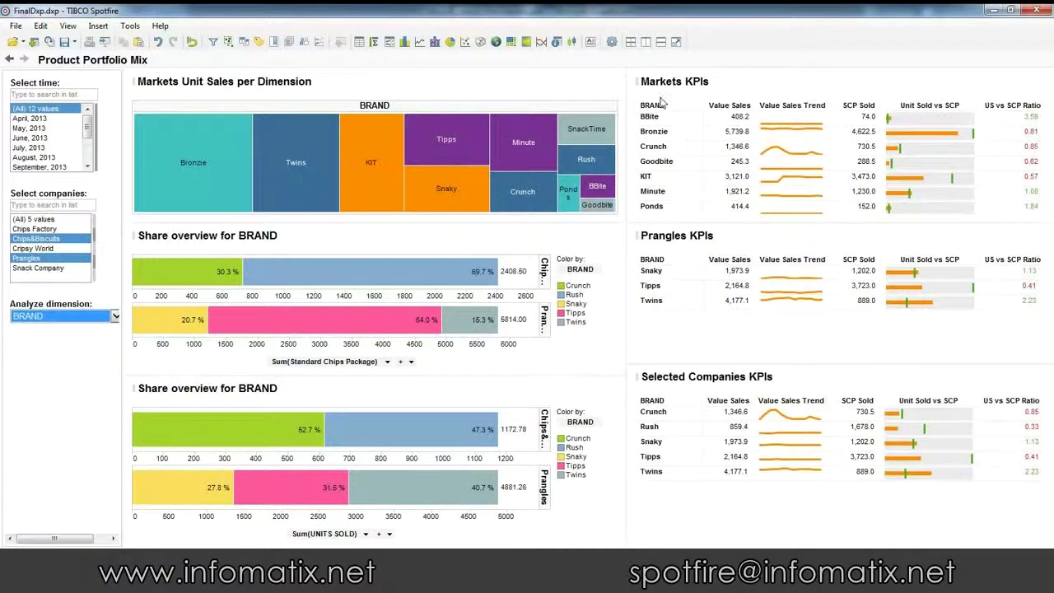
# Sort the Markets KPIs table by Value Sales in descending order and examine its SCP Sold and Unit Sold vs SCP columns
pyautogui.moveTo(702, 148); pyautogui.dragTo(686, 101)
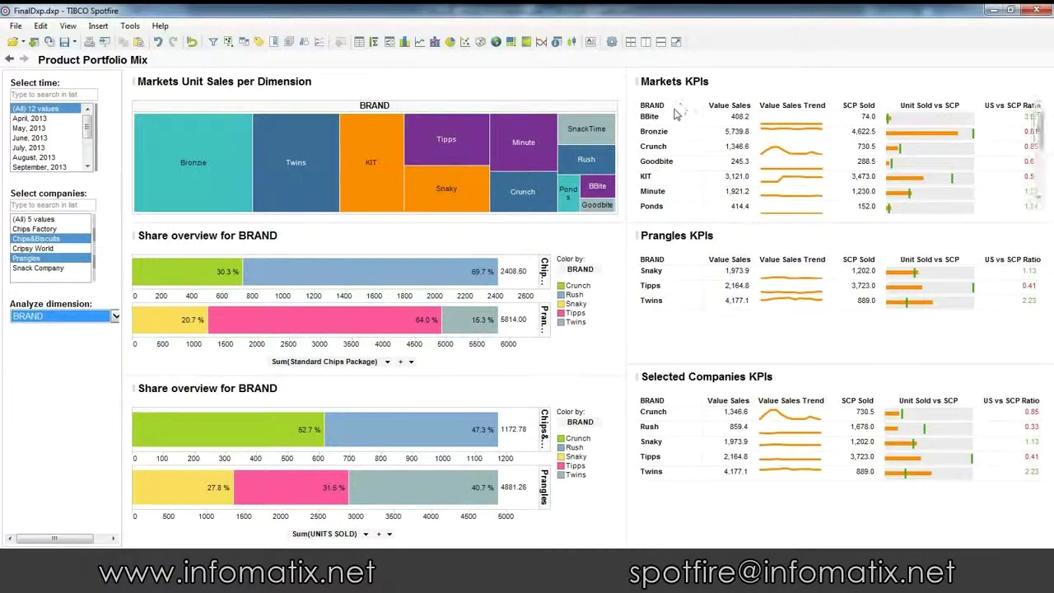
pyautogui.click(729, 105)
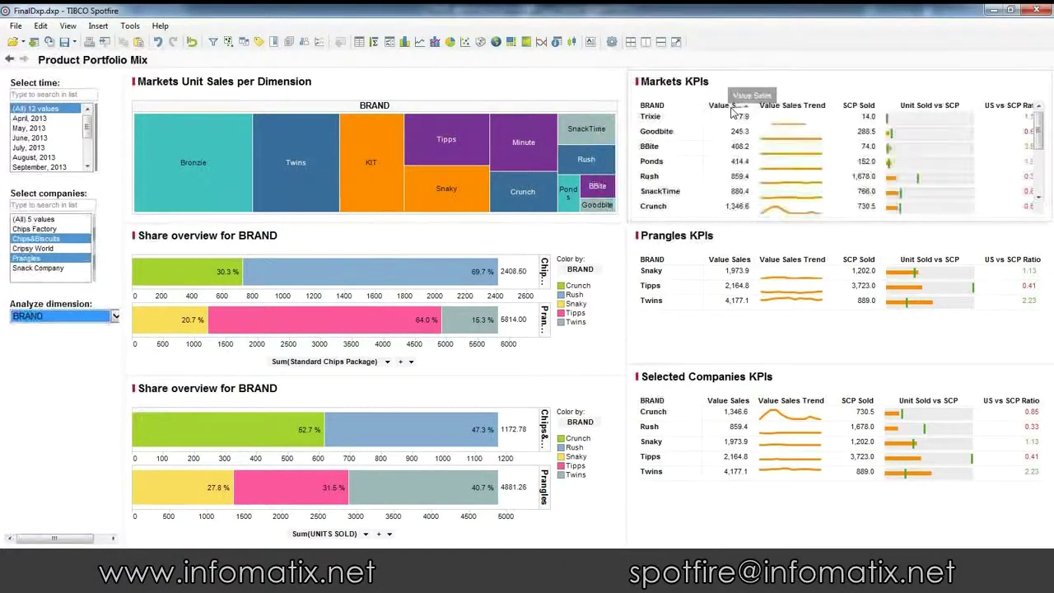
pyautogui.click(728, 106)
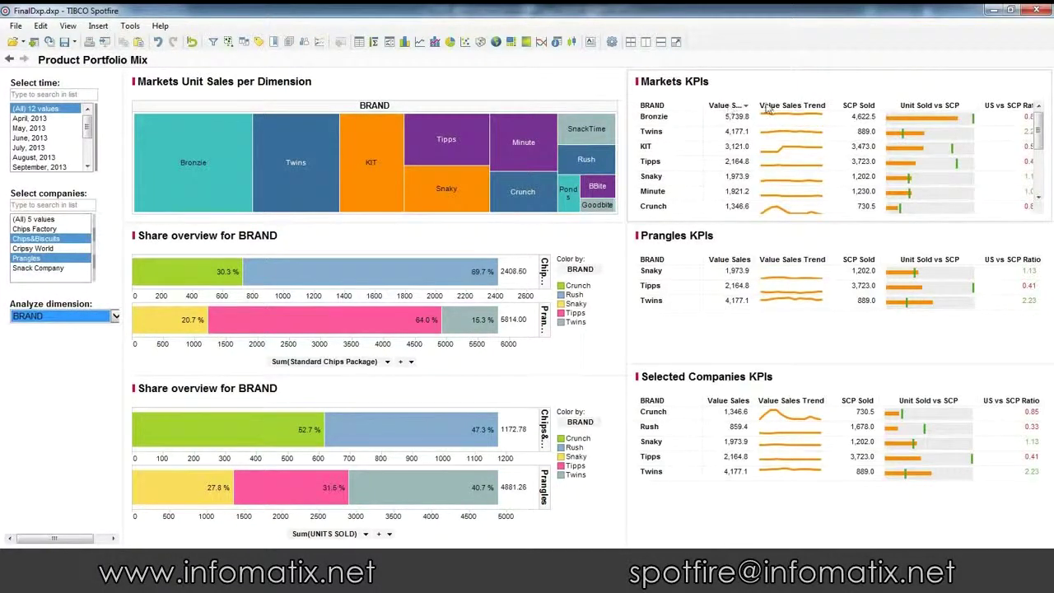
pyautogui.moveTo(805, 112); pyautogui.dragTo(871, 99)
pyautogui.click(875, 116)
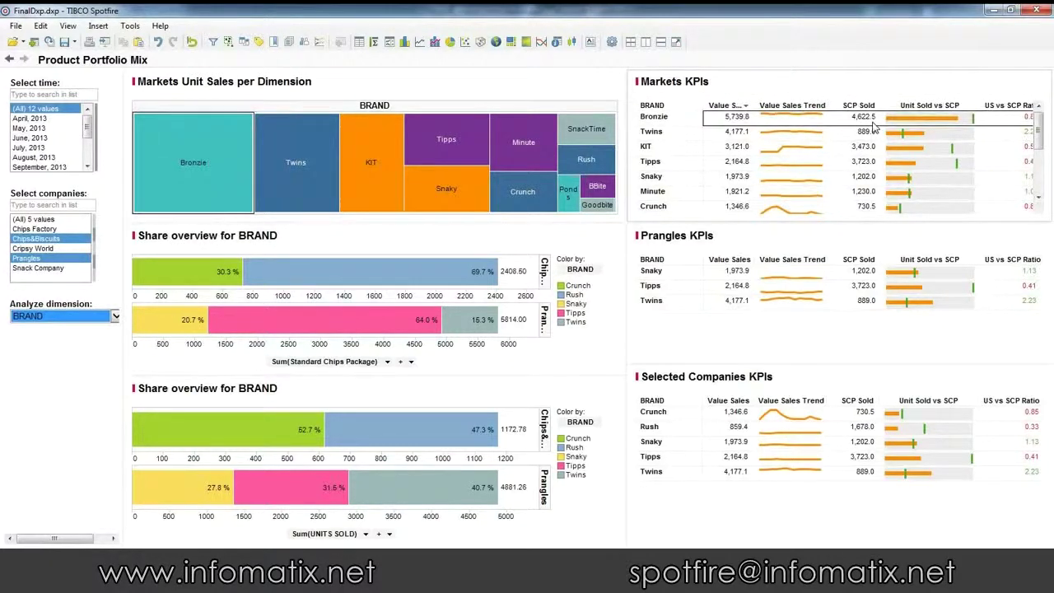
pyautogui.click(948, 99)
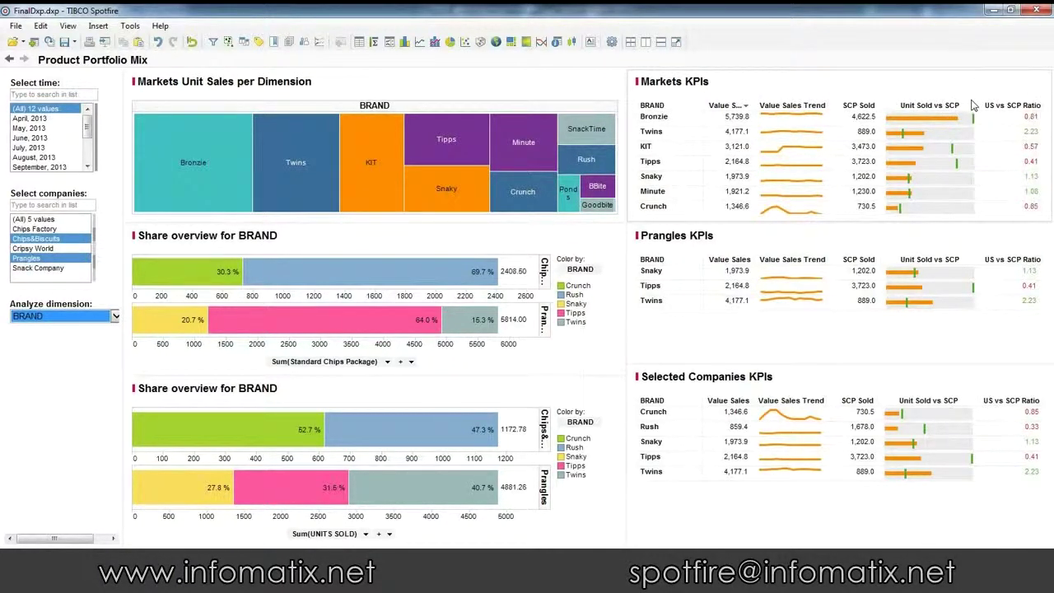
pyautogui.moveTo(962, 93)
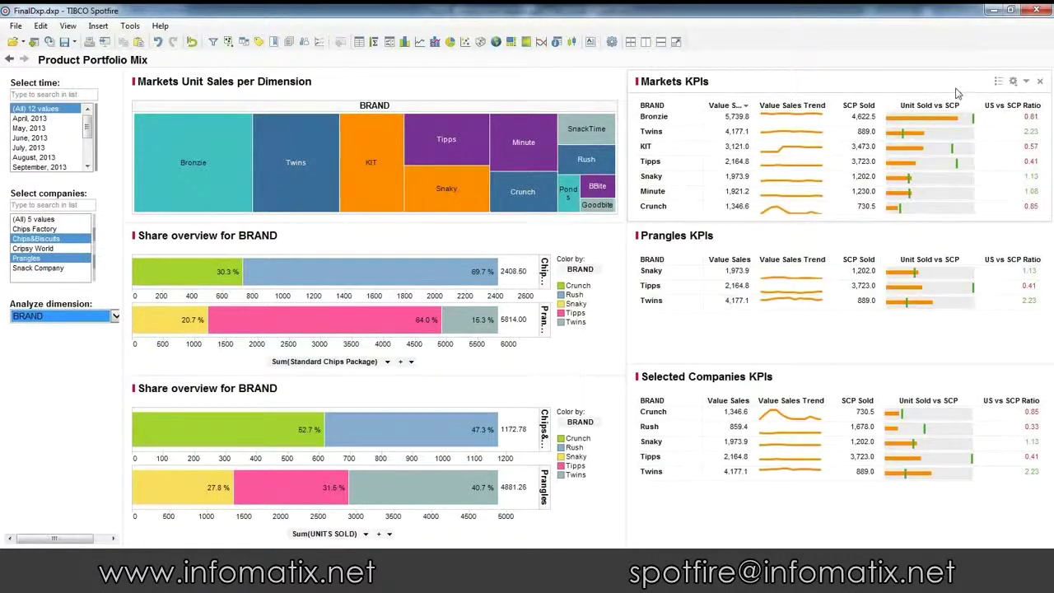
# Open the Price Sensitivity Analysis page from the Market Share Overview and mark Bakersfield on the Price Elasticity by City map
pyautogui.click(10, 61)
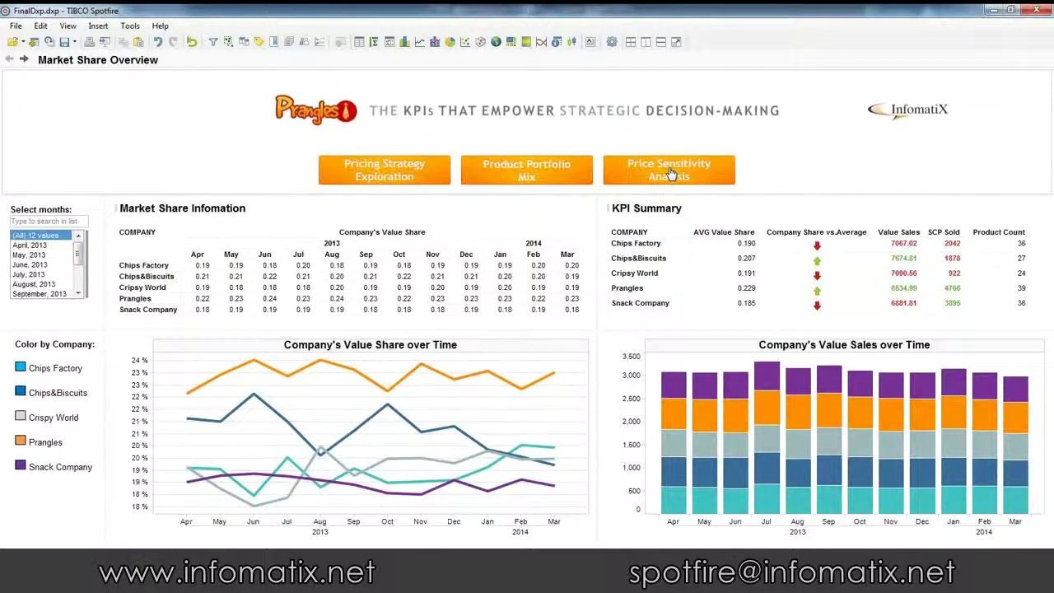
pyautogui.click(671, 172)
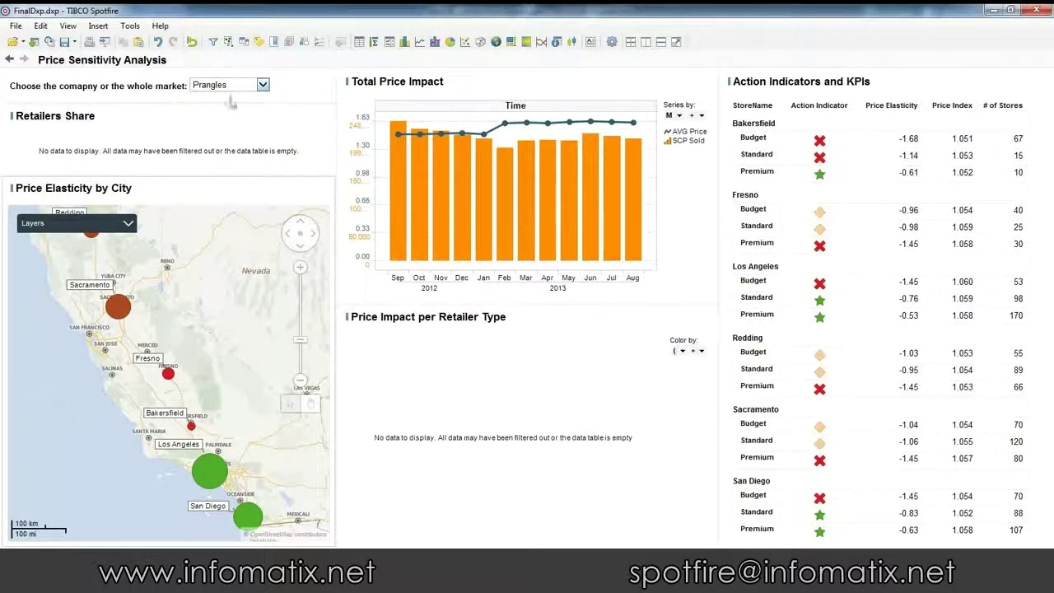
pyautogui.click(192, 427)
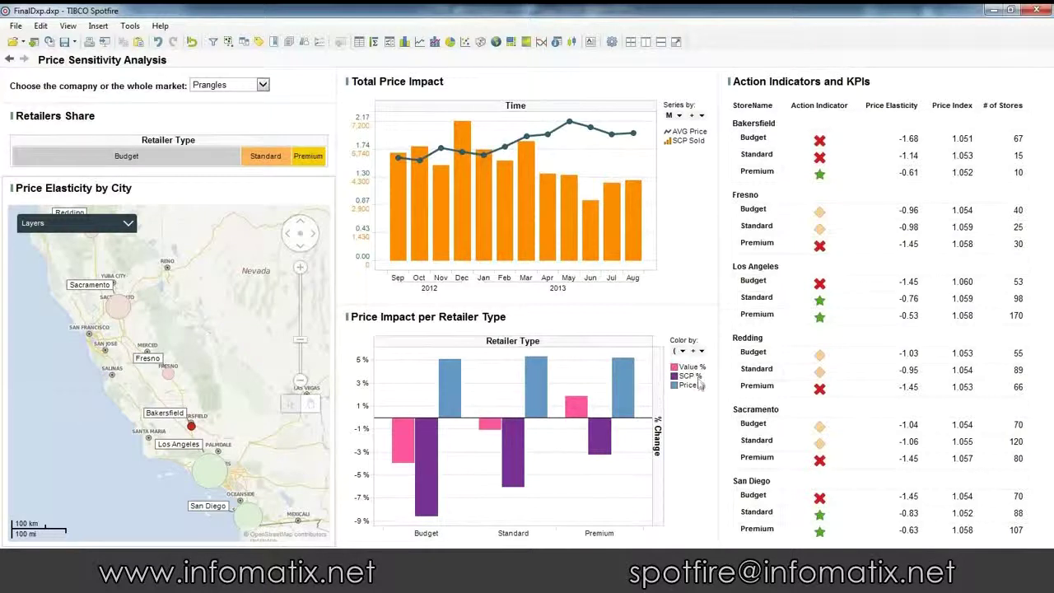
# Examine Bakersfield's price impact per retailer type and the action indicators and price elasticity of its Budget, Standard and Premium stores
pyautogui.moveTo(449, 486); pyautogui.dragTo(443, 513)
pyautogui.moveTo(403, 451)
pyautogui.moveTo(599, 442)
pyautogui.click(190, 424)
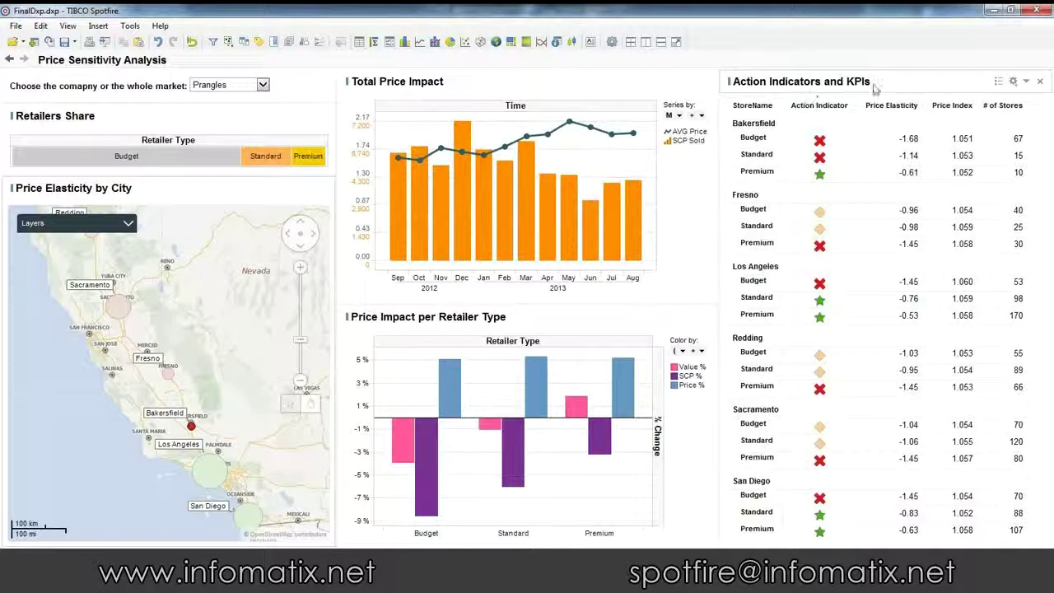
pyautogui.click(857, 125)
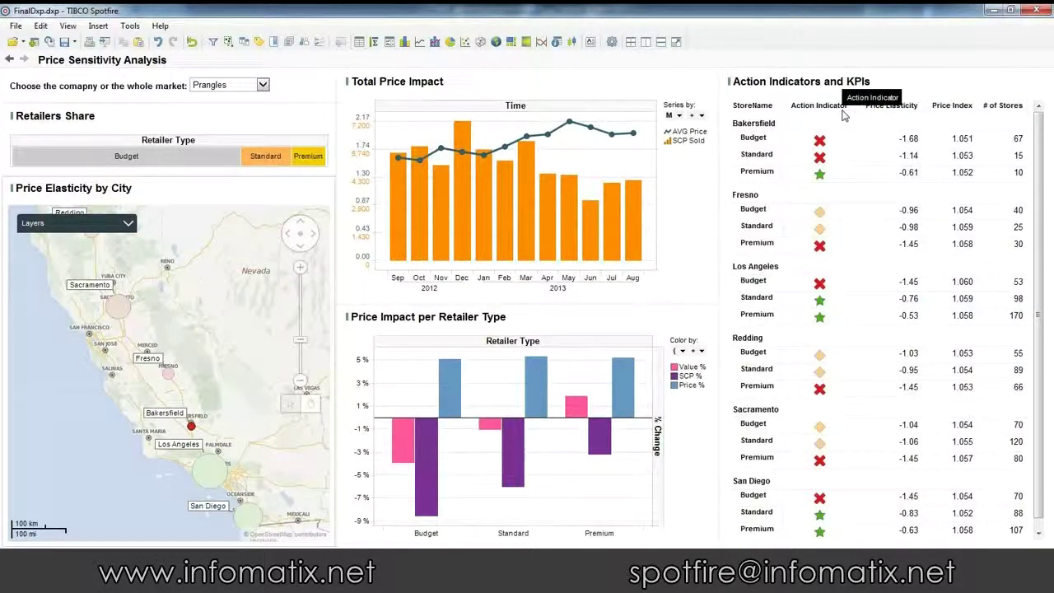
pyautogui.moveTo(823, 177)
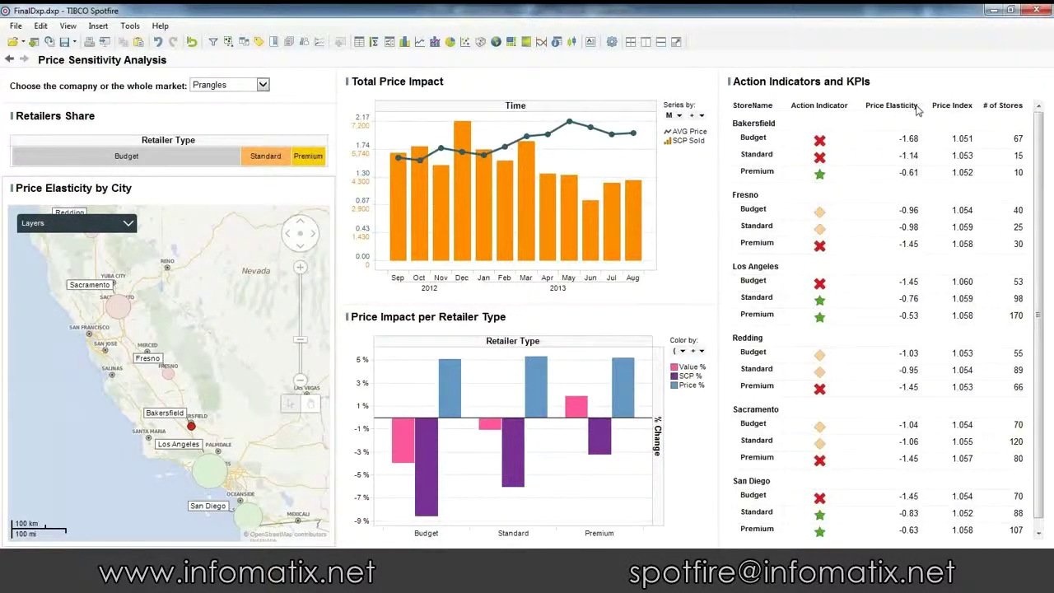
pyautogui.click(819, 140)
pyautogui.moveTo(809, 216)
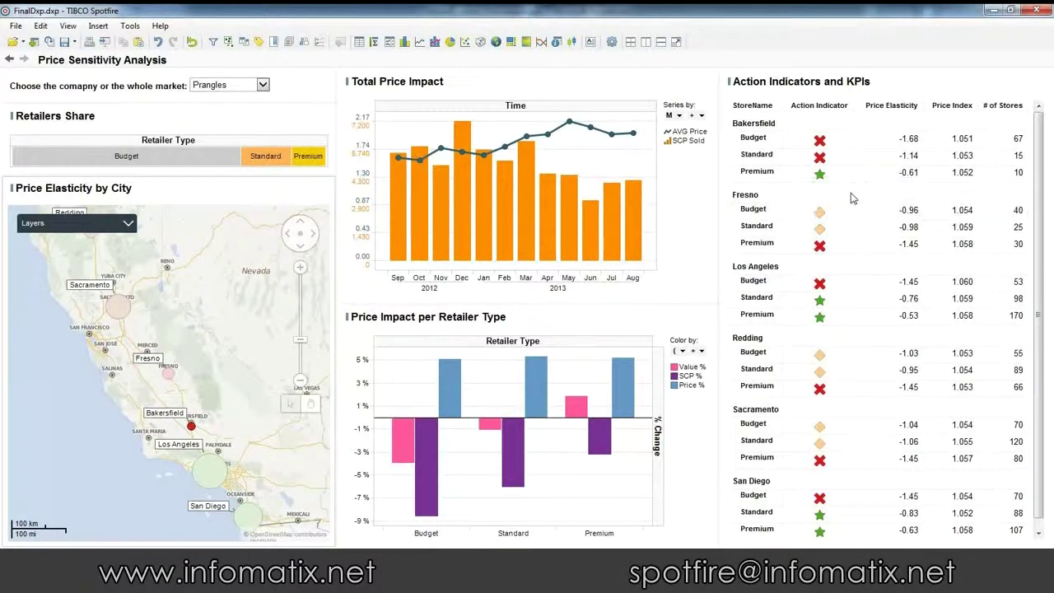